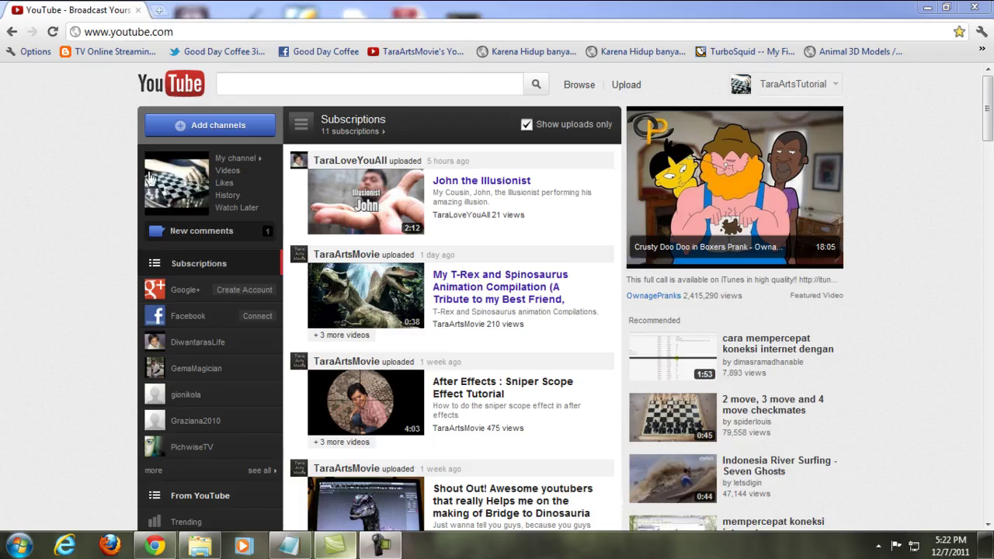
Browse the Subscriptions feed on the YouTube home page
{"action": "middle_click", "coordinate": [29, 179]}
{"action": "scroll", "coordinate": [30, 182], "scroll_direction": "down", "scroll_amount": 2}
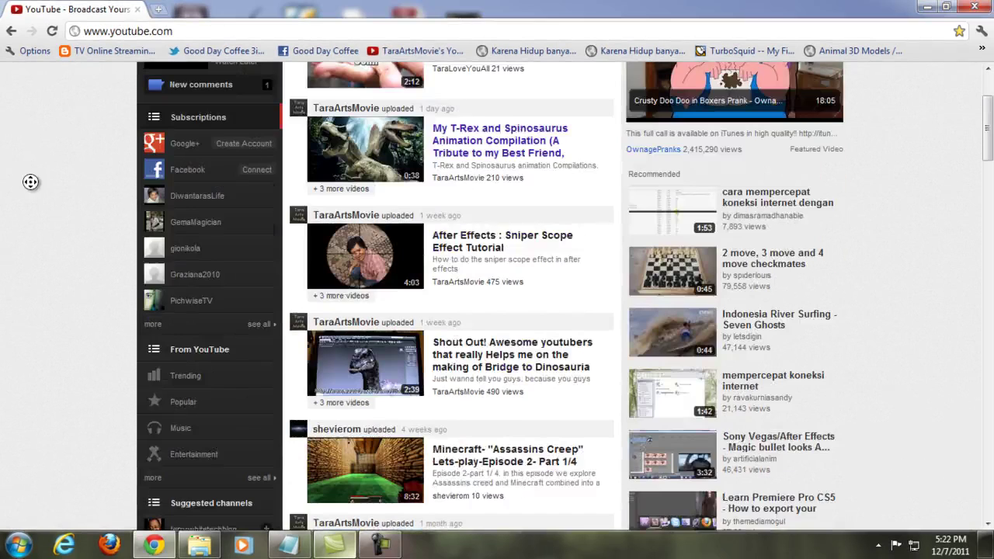
{"action": "scroll", "coordinate": [30, 182], "scroll_direction": "down", "scroll_amount": 4}
{"action": "scroll", "coordinate": [67, 271], "scroll_direction": "up", "scroll_amount": 7}
{"action": "left_click", "coordinate": [67, 272]}
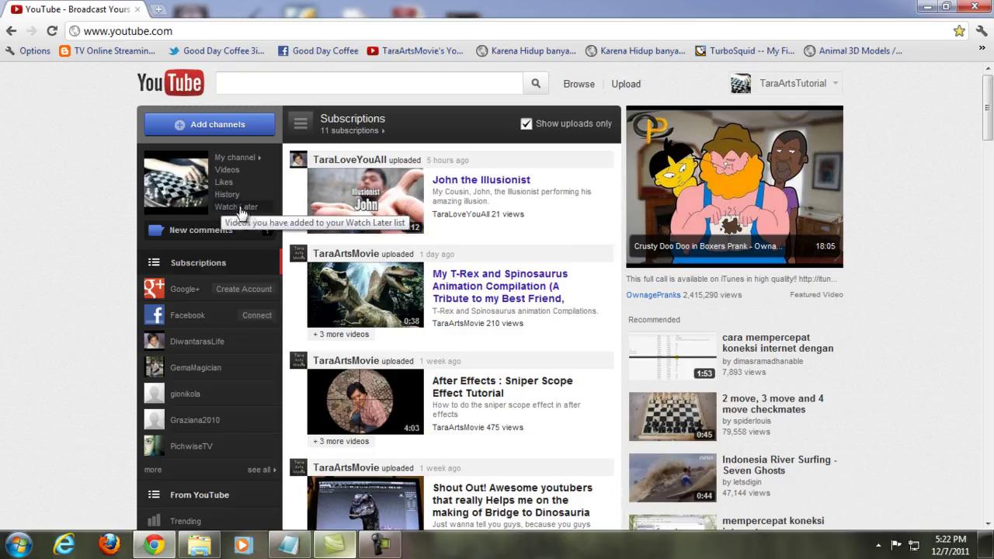
Go to your own TaraArtsTutorial channel through My channel in the left guide
{"action": "scroll", "coordinate": [194, 350], "scroll_direction": "down", "scroll_amount": 3}
{"action": "scroll", "coordinate": [197, 271], "scroll_direction": "up", "scroll_amount": 2}
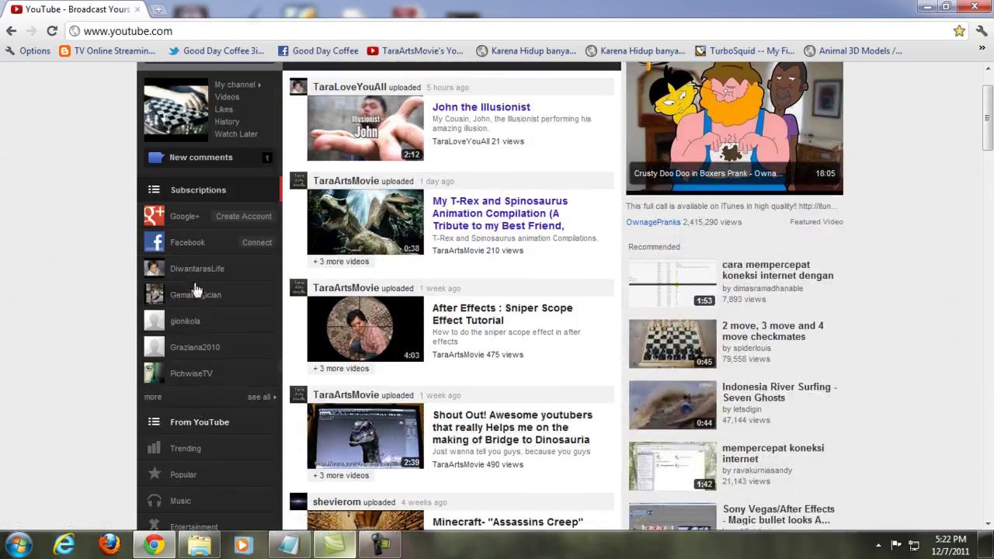
{"action": "scroll", "coordinate": [182, 389], "scroll_direction": "down", "scroll_amount": 1}
{"action": "scroll", "coordinate": [183, 389], "scroll_direction": "down", "scroll_amount": 2}
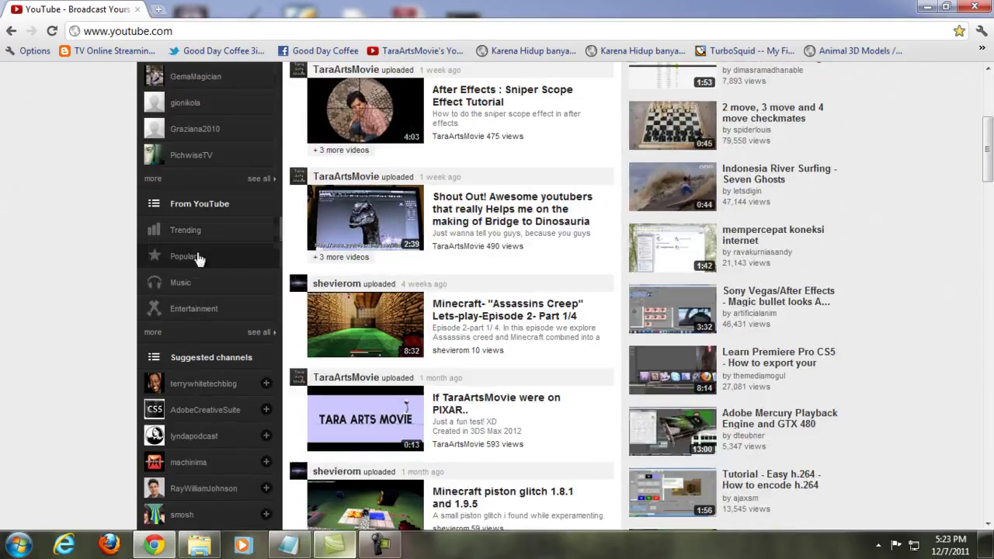
{"action": "scroll", "coordinate": [229, 316], "scroll_direction": "up", "scroll_amount": 4}
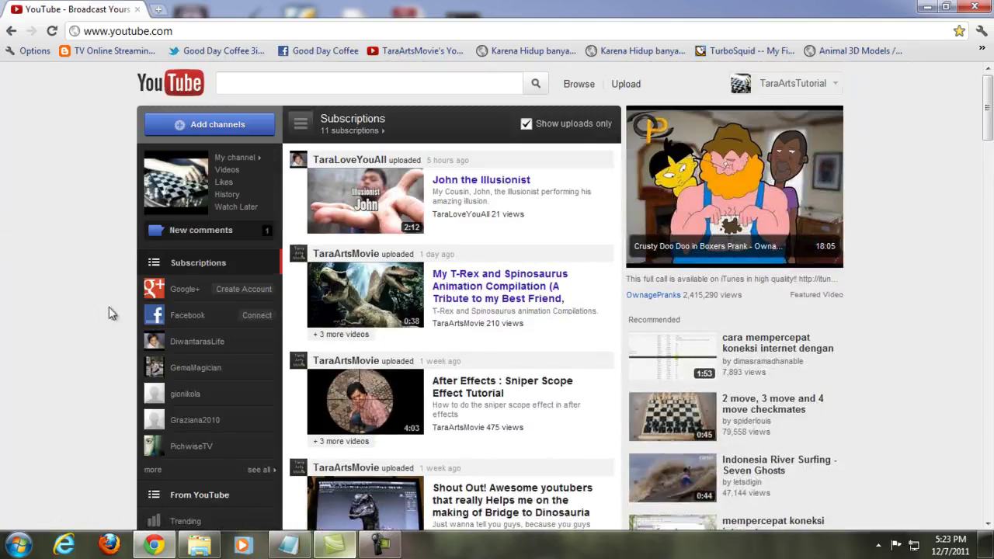
{"action": "left_click", "coordinate": [241, 158]}
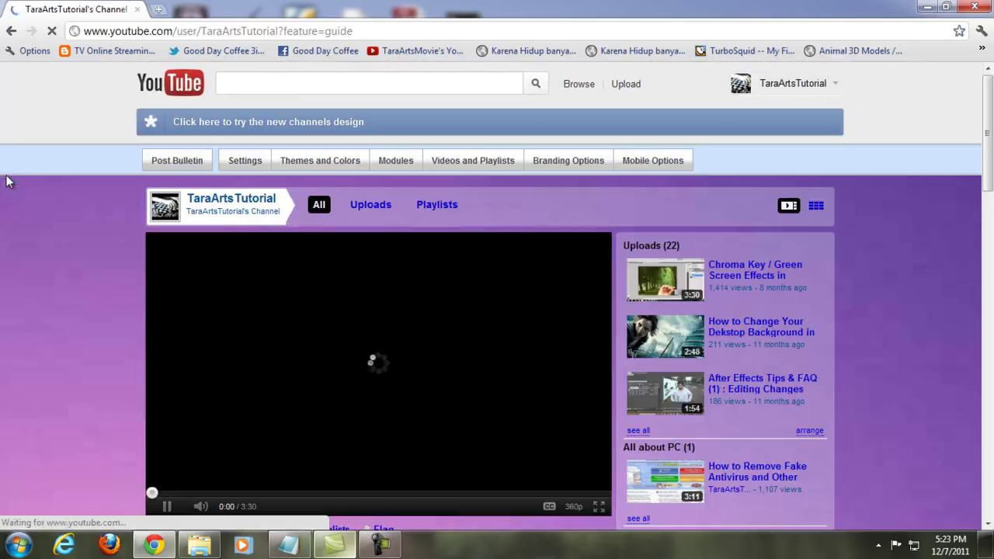
Scroll through the channel page's Profile, My Other Channels and Channel Comments sections
{"action": "scroll", "coordinate": [37, 326], "scroll_direction": "down", "scroll_amount": 2}
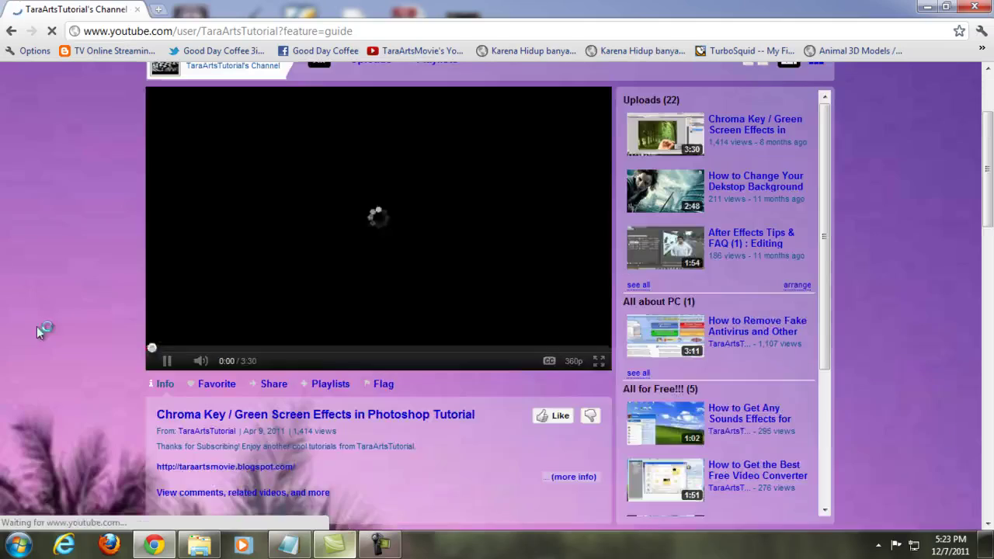
{"action": "scroll", "coordinate": [63, 310], "scroll_direction": "up", "scroll_amount": 2}
{"action": "scroll", "coordinate": [62, 309], "scroll_direction": "down", "scroll_amount": 3}
{"action": "scroll", "coordinate": [63, 308], "scroll_direction": "up", "scroll_amount": 2}
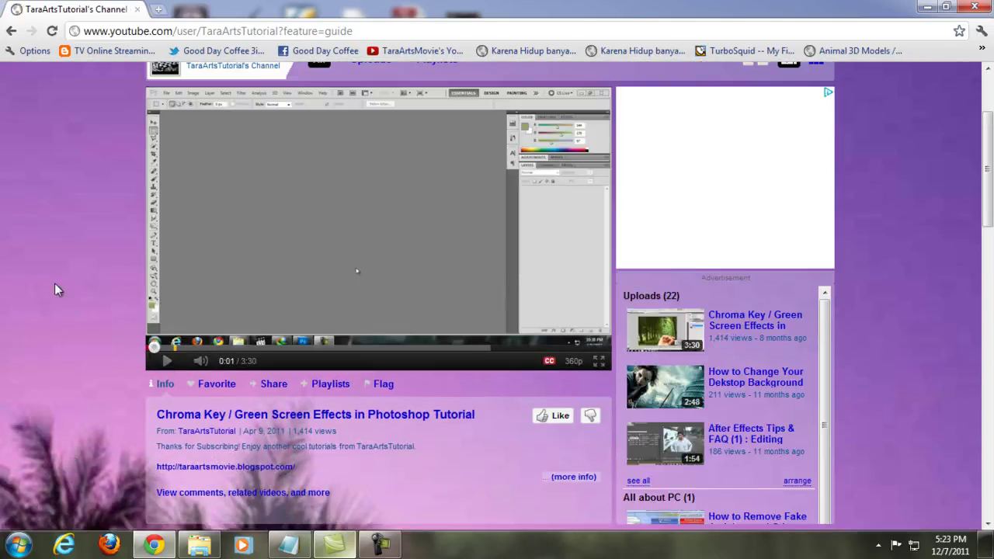
{"action": "scroll", "coordinate": [46, 294], "scroll_direction": "down", "scroll_amount": 2}
{"action": "scroll", "coordinate": [47, 257], "scroll_direction": "up", "scroll_amount": 1}
{"action": "scroll", "coordinate": [825, 259], "scroll_direction": "down", "scroll_amount": 1}
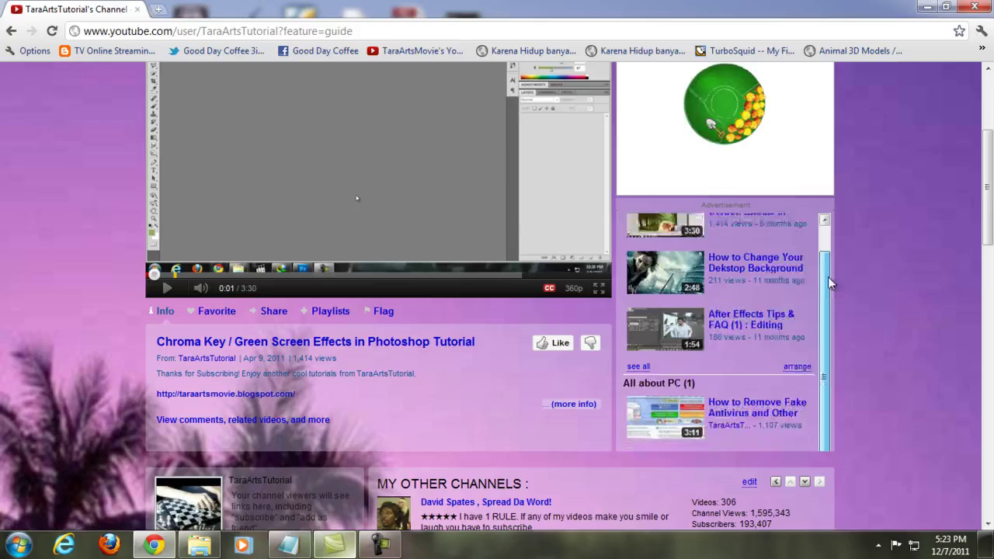
{"action": "scroll", "coordinate": [828, 247], "scroll_direction": "up", "scroll_amount": 1}
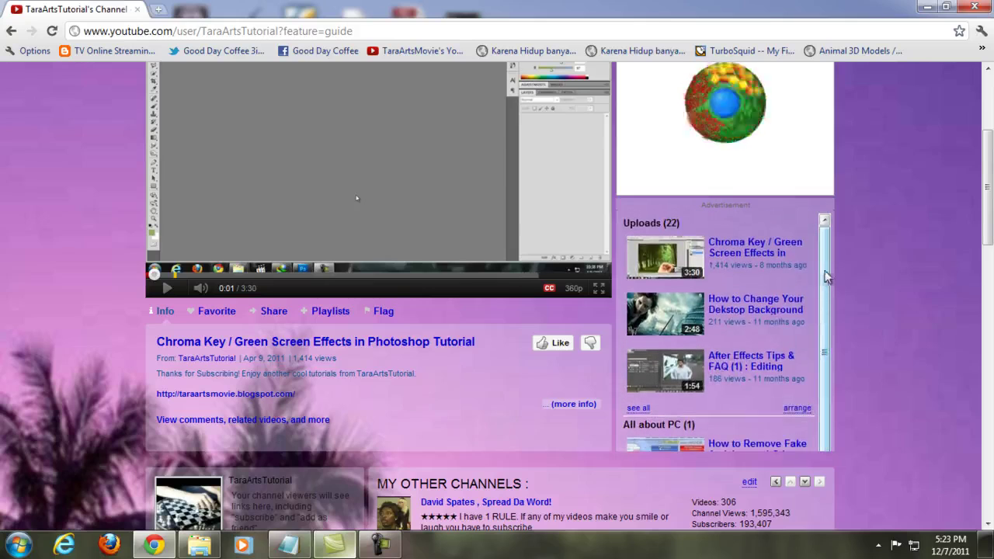
{"action": "scroll", "coordinate": [874, 309], "scroll_direction": "down", "scroll_amount": 6}
{"action": "scroll", "coordinate": [832, 309], "scroll_direction": "up", "scroll_amount": 2}
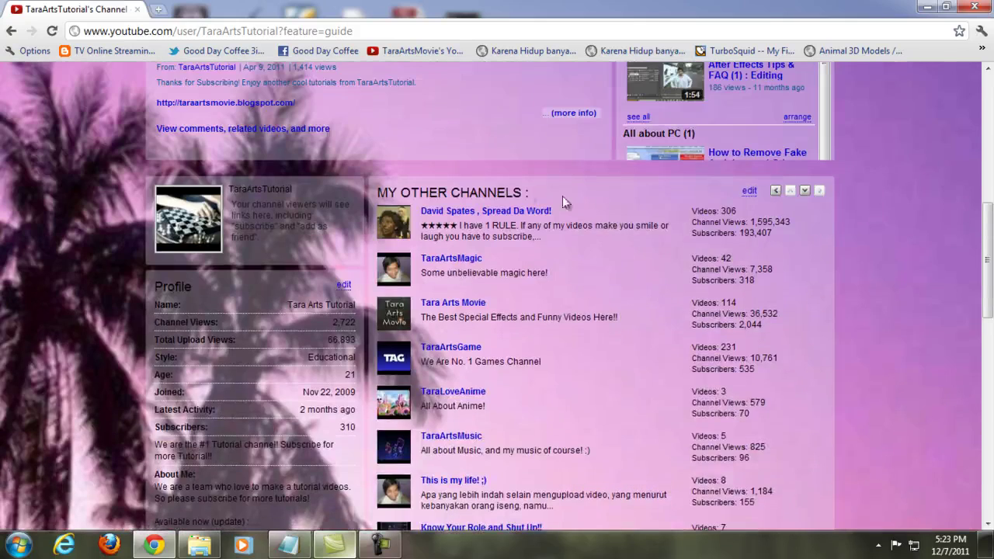
{"action": "scroll", "coordinate": [665, 373], "scroll_direction": "down", "scroll_amount": 3}
{"action": "scroll", "coordinate": [645, 311], "scroll_direction": "up", "scroll_amount": 3}
{"action": "scroll", "coordinate": [274, 235], "scroll_direction": "down", "scroll_amount": 3}
{"action": "scroll", "coordinate": [245, 216], "scroll_direction": "down", "scroll_amount": 4}
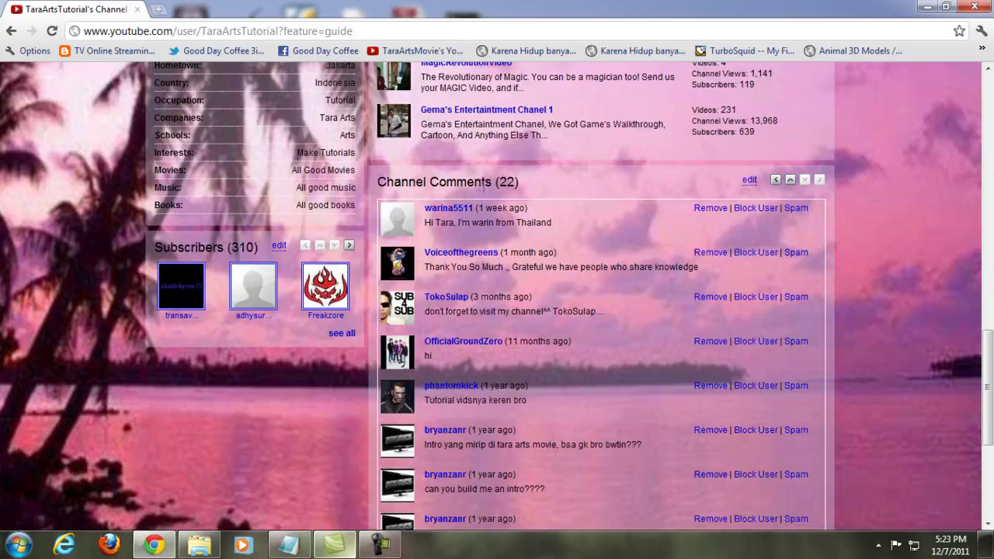
{"action": "scroll", "coordinate": [605, 208], "scroll_direction": "down", "scroll_amount": 4}
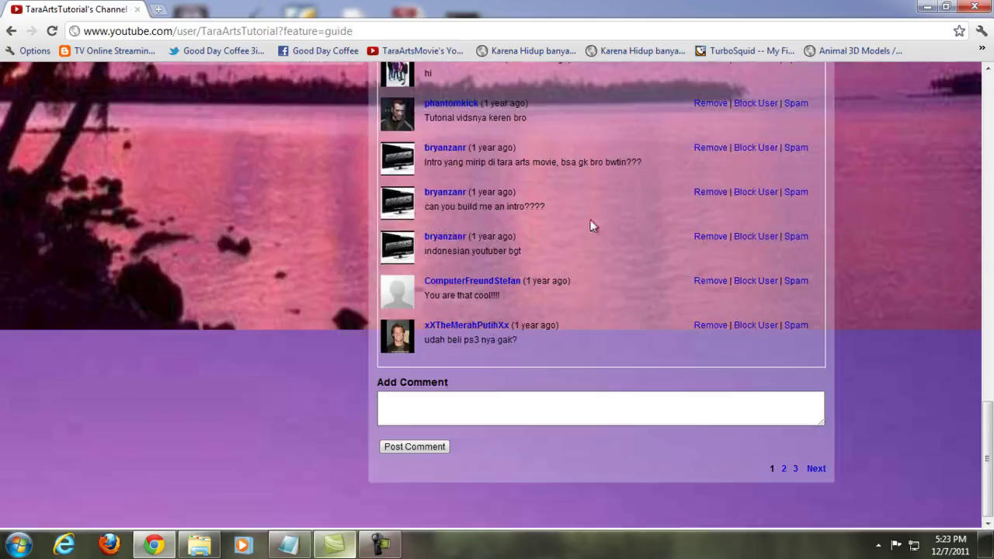
{"action": "scroll", "coordinate": [811, 332], "scroll_direction": "up", "scroll_amount": 20}
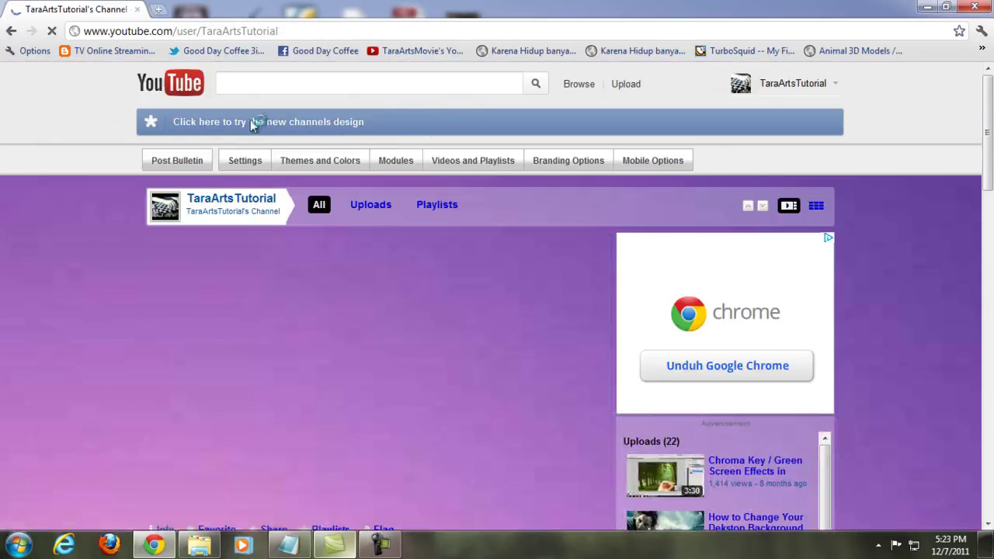
Show the new layout's Featured section and pause the Chroma Key tutorial video
{"action": "scroll", "coordinate": [155, 326], "scroll_direction": "down", "scroll_amount": 2}
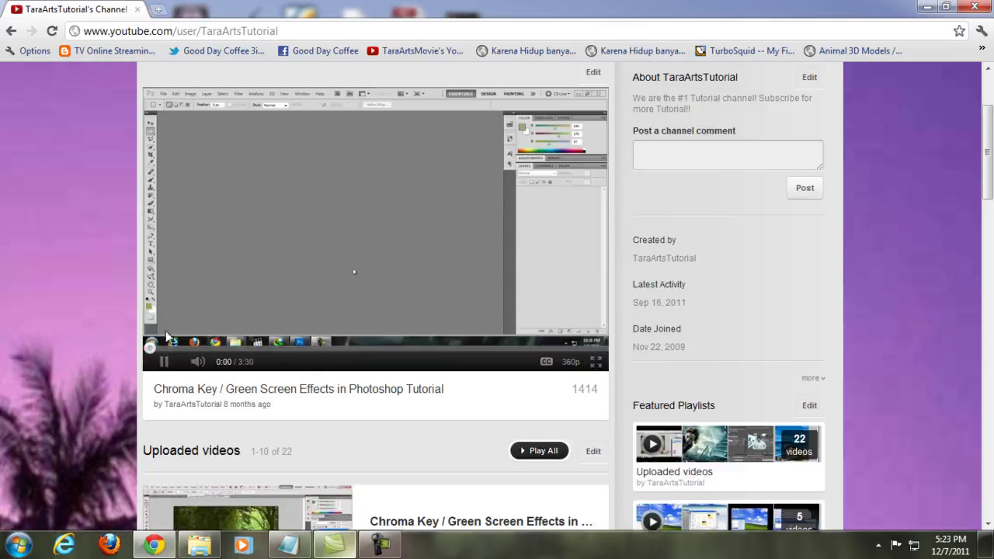
{"action": "scroll", "coordinate": [3, 315], "scroll_direction": "down", "scroll_amount": 1}
{"action": "scroll", "coordinate": [4, 315], "scroll_direction": "down", "scroll_amount": 2}
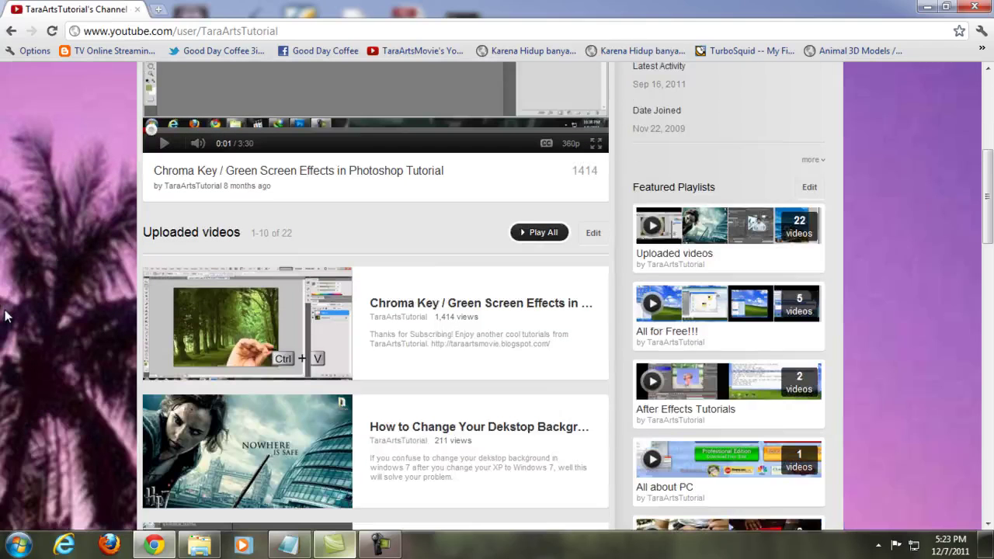
{"action": "scroll", "coordinate": [4, 314], "scroll_direction": "down", "scroll_amount": 10}
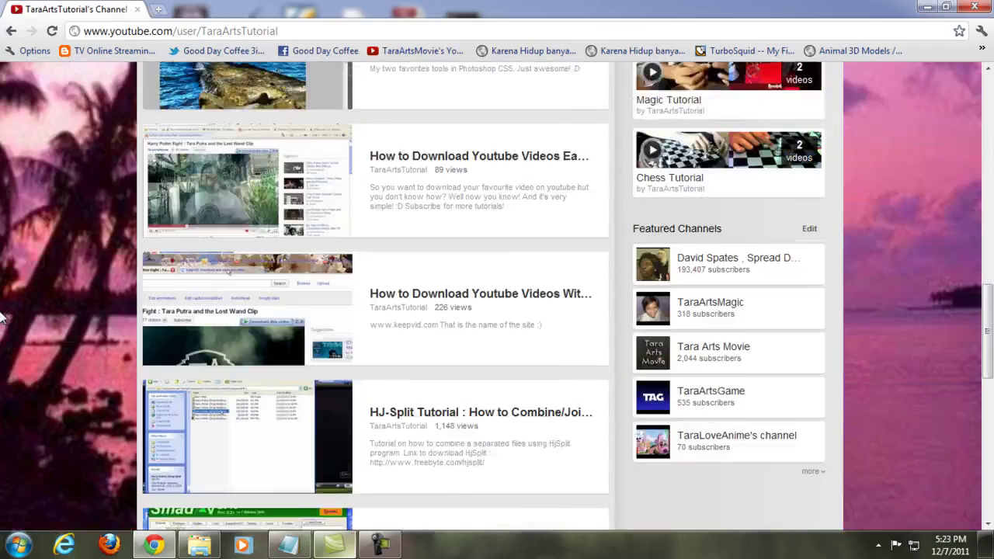
{"action": "scroll", "coordinate": [3, 315], "scroll_direction": "down", "scroll_amount": 4}
{"action": "scroll", "coordinate": [941, 355], "scroll_direction": "up", "scroll_amount": 6}
{"action": "scroll", "coordinate": [940, 355], "scroll_direction": "up", "scroll_amount": 6}
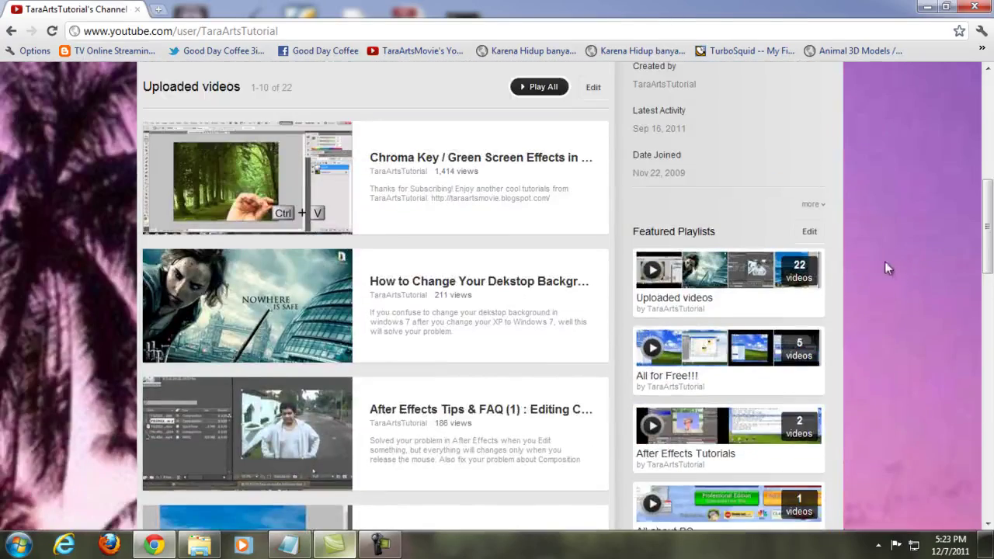
{"action": "scroll", "coordinate": [909, 225], "scroll_direction": "down", "scroll_amount": 4}
{"action": "scroll", "coordinate": [914, 226], "scroll_direction": "up", "scroll_amount": 10}
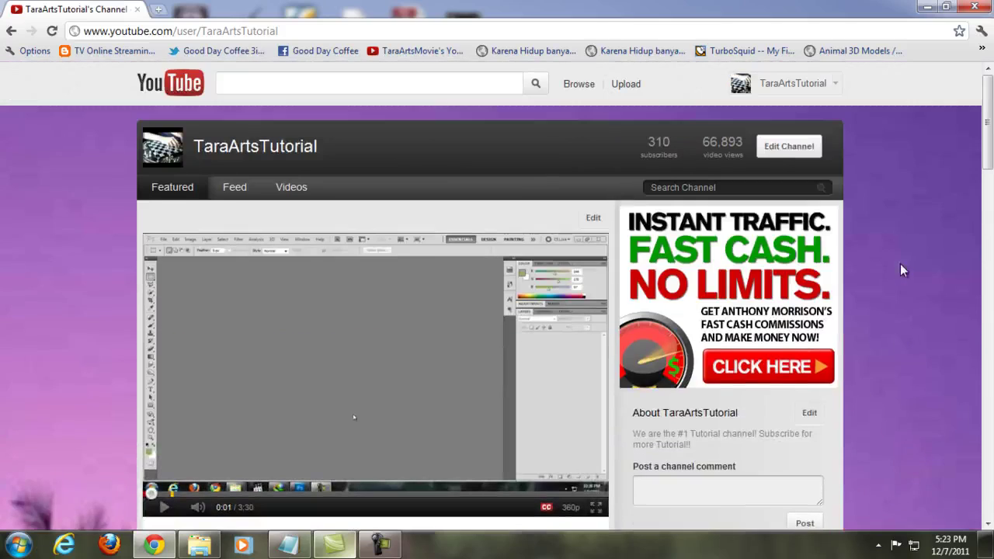
{"action": "left_click", "coordinate": [165, 193]}
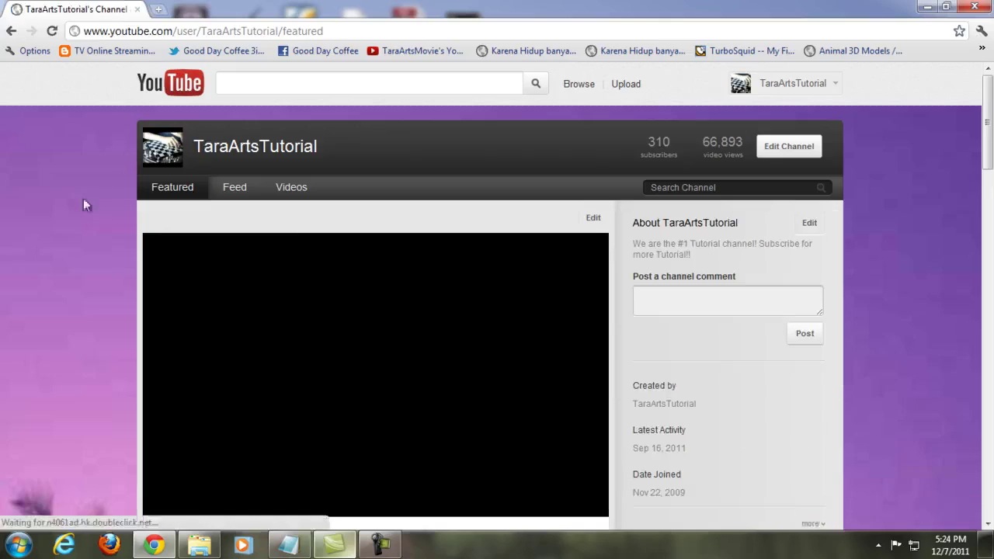
{"action": "scroll", "coordinate": [236, 354], "scroll_direction": "down", "scroll_amount": 3}
{"action": "left_click", "coordinate": [161, 290]}
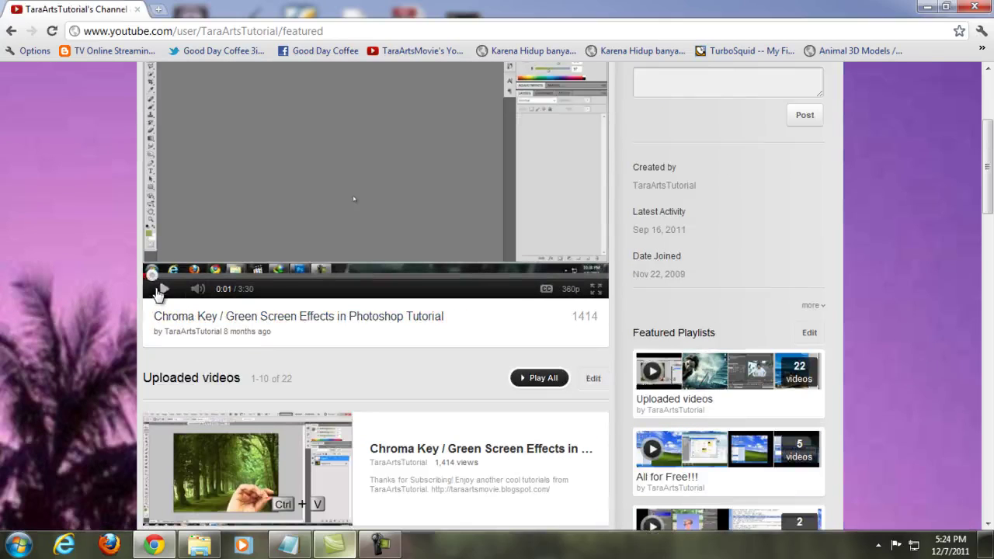
Bring up the chooser for a different featured-section playlist
{"action": "scroll", "coordinate": [158, 259], "scroll_direction": "up", "scroll_amount": 2}
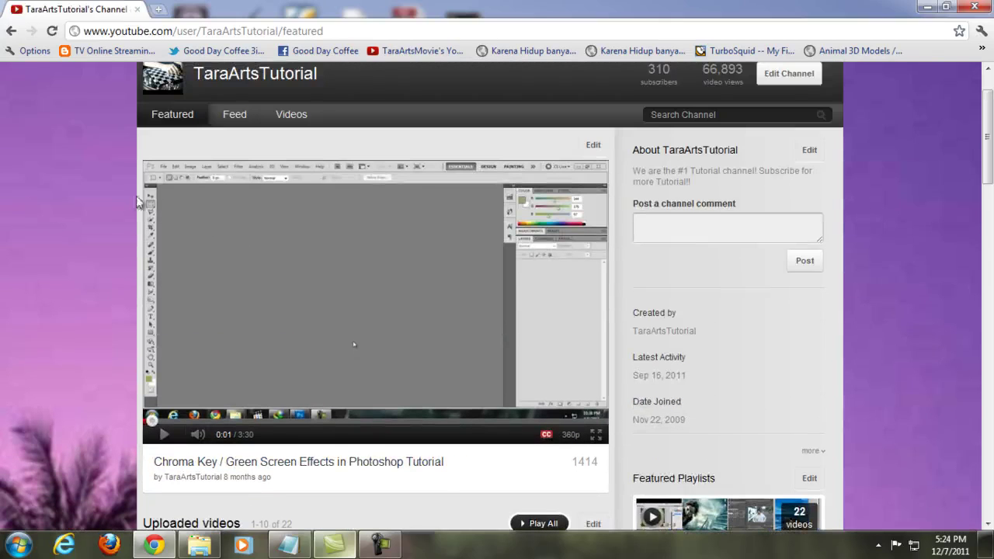
{"action": "scroll", "coordinate": [544, 374], "scroll_direction": "down", "scroll_amount": 5}
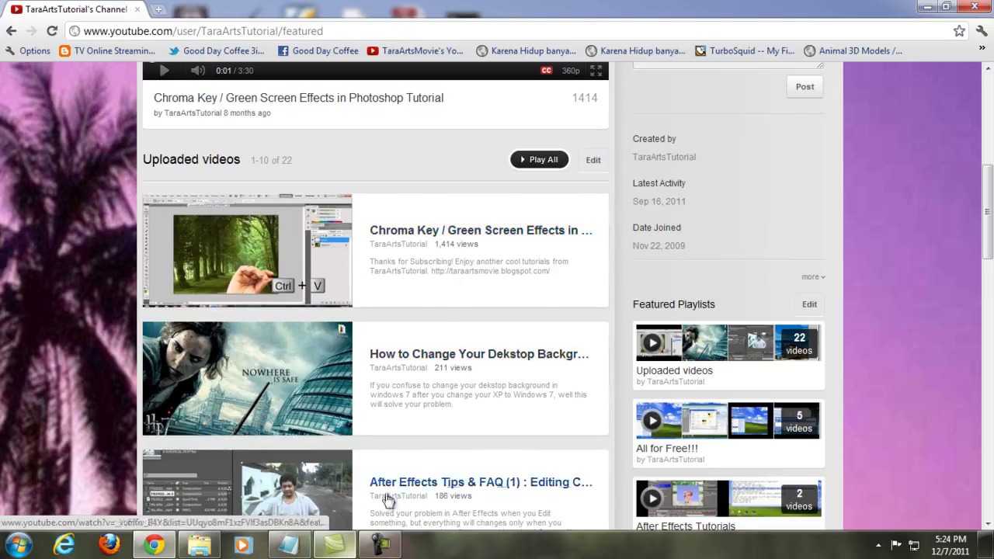
{"action": "scroll", "coordinate": [355, 295], "scroll_direction": "down", "scroll_amount": 2}
{"action": "scroll", "coordinate": [348, 416], "scroll_direction": "up", "scroll_amount": 4}
{"action": "scroll", "coordinate": [348, 415], "scroll_direction": "up", "scroll_amount": 2}
{"action": "scroll", "coordinate": [358, 410], "scroll_direction": "down", "scroll_amount": 1}
{"action": "scroll", "coordinate": [323, 376], "scroll_direction": "down", "scroll_amount": 1}
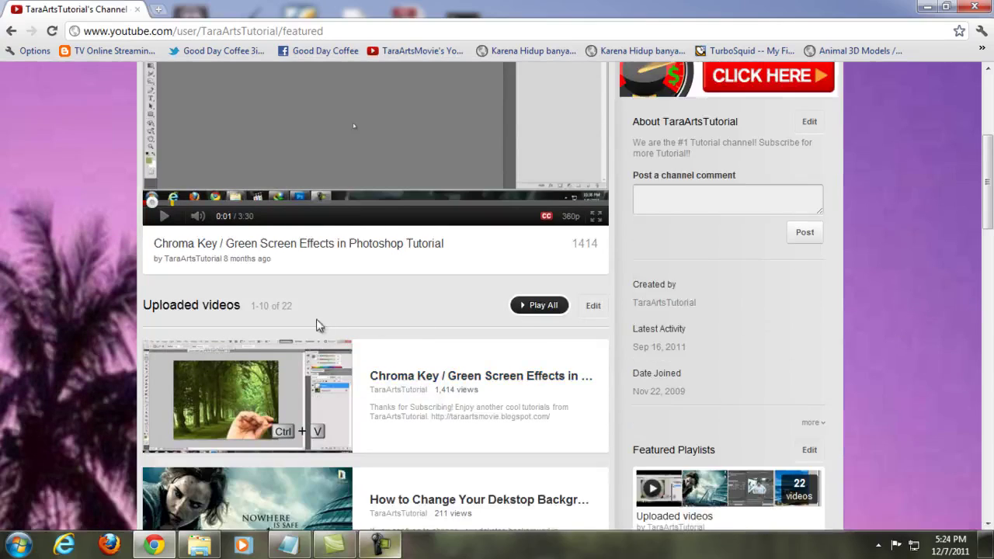
{"action": "scroll", "coordinate": [318, 324], "scroll_direction": "down", "scroll_amount": 1}
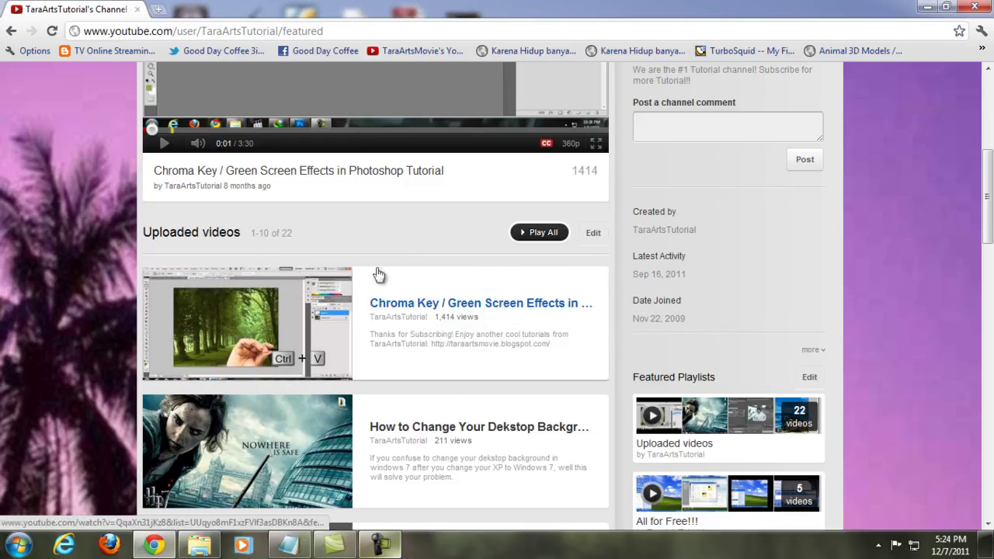
{"action": "left_click", "coordinate": [593, 232]}
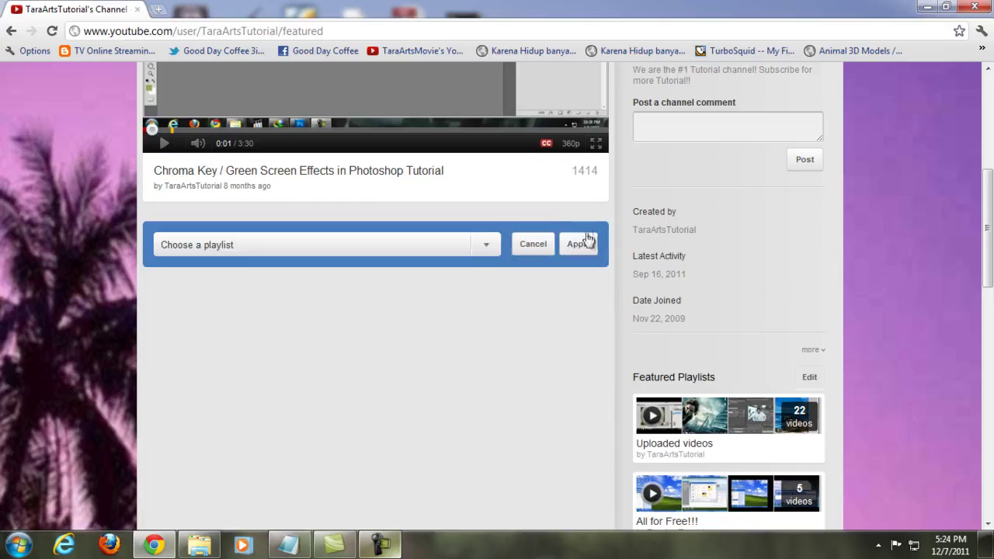
Choose Uploaded videos as the featured playlist and apply it
{"action": "left_click", "coordinate": [480, 250]}
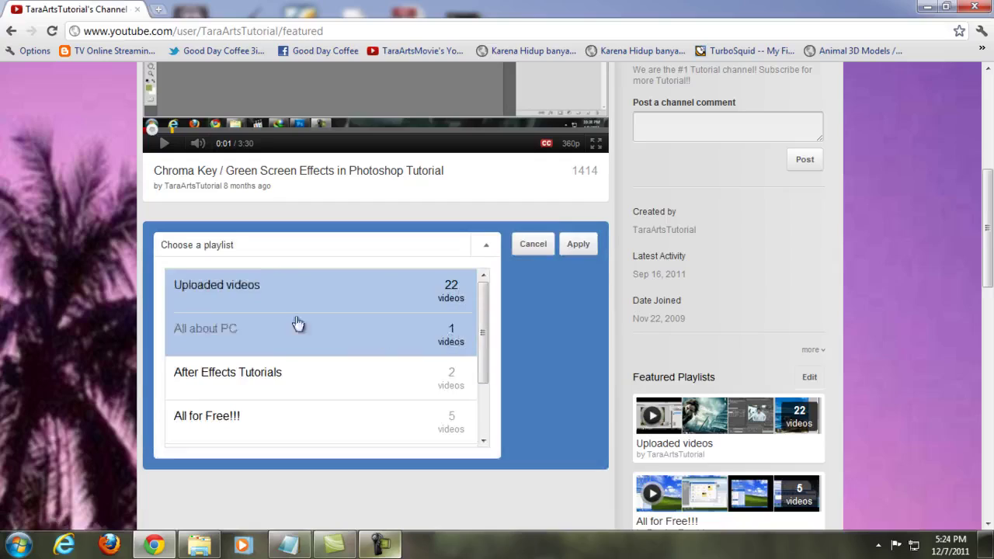
{"action": "scroll", "coordinate": [244, 311], "scroll_direction": "down", "scroll_amount": 3}
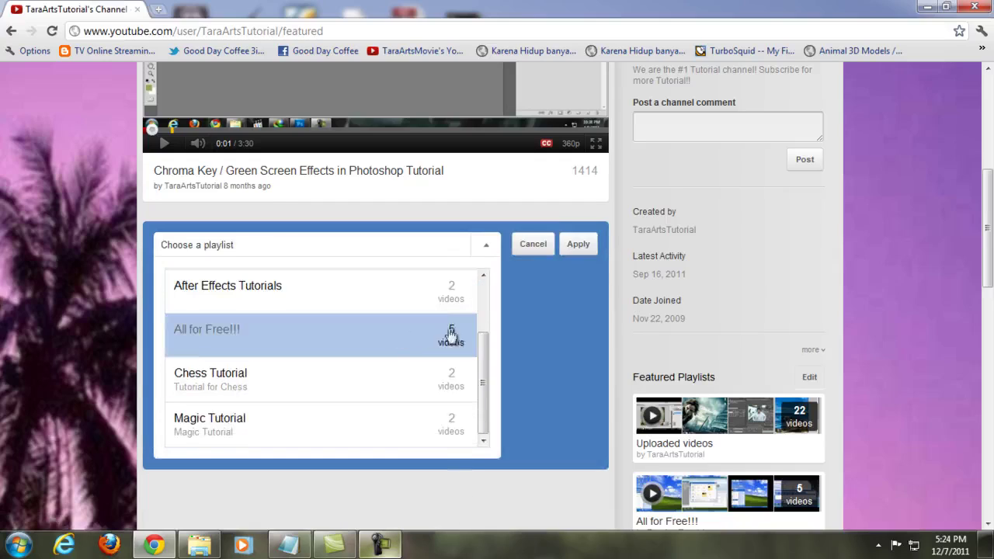
{"action": "left_click_drag", "start_coordinate": [484, 344], "coordinate": [482, 280]}
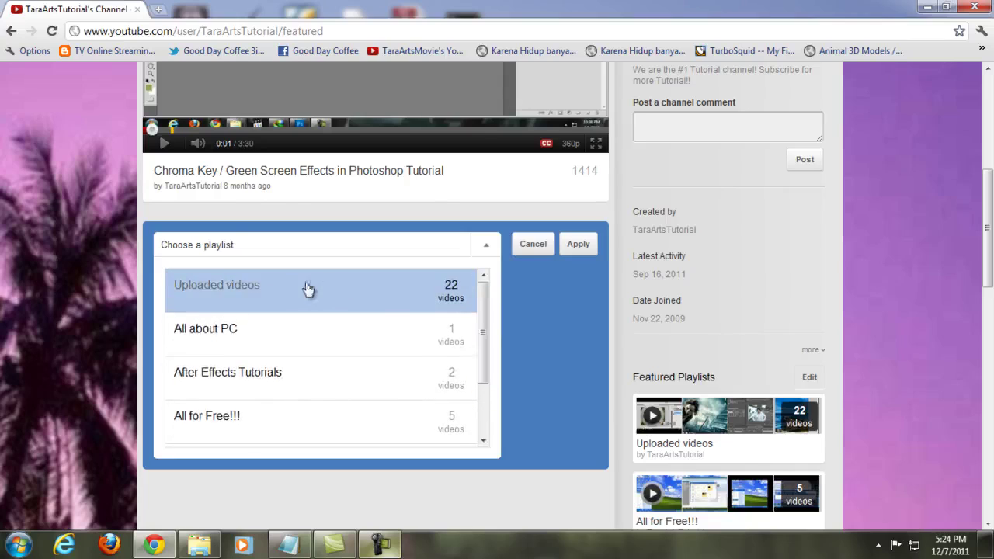
{"action": "left_click", "coordinate": [578, 245]}
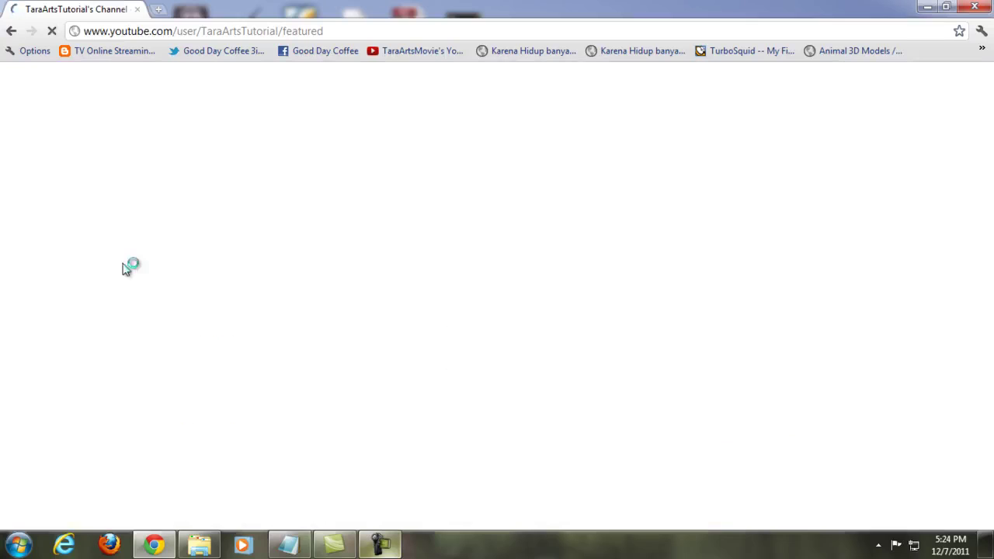
Pause the video now playing in the featured section
{"action": "scroll", "coordinate": [170, 219], "scroll_direction": "down", "scroll_amount": 2}
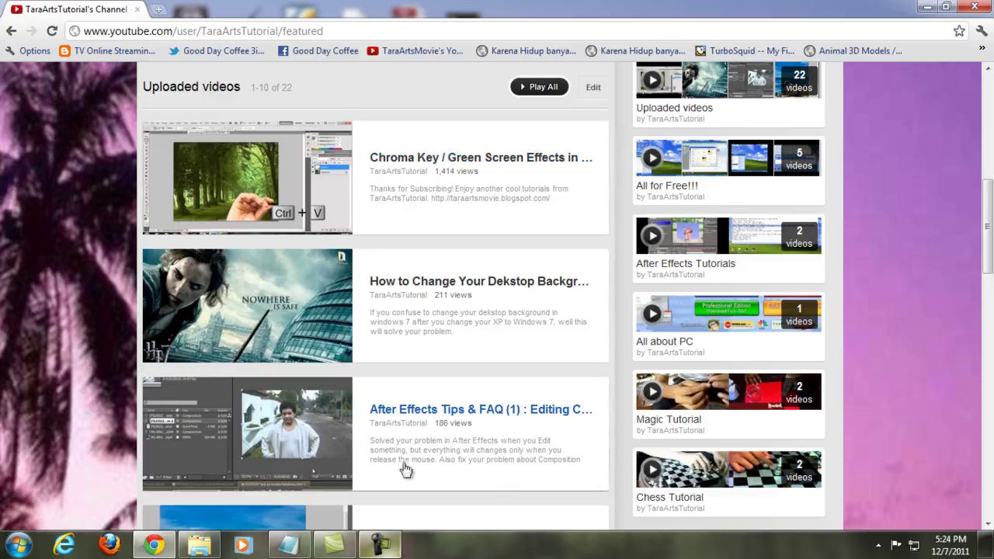
{"action": "scroll", "coordinate": [299, 243], "scroll_direction": "up", "scroll_amount": 5}
{"action": "left_click", "coordinate": [160, 362]}
{"action": "scroll", "coordinate": [582, 306], "scroll_direction": "up", "scroll_amount": 2}
Get to the channel editor's Featured Tab layout options
{"action": "left_click", "coordinate": [810, 153]}
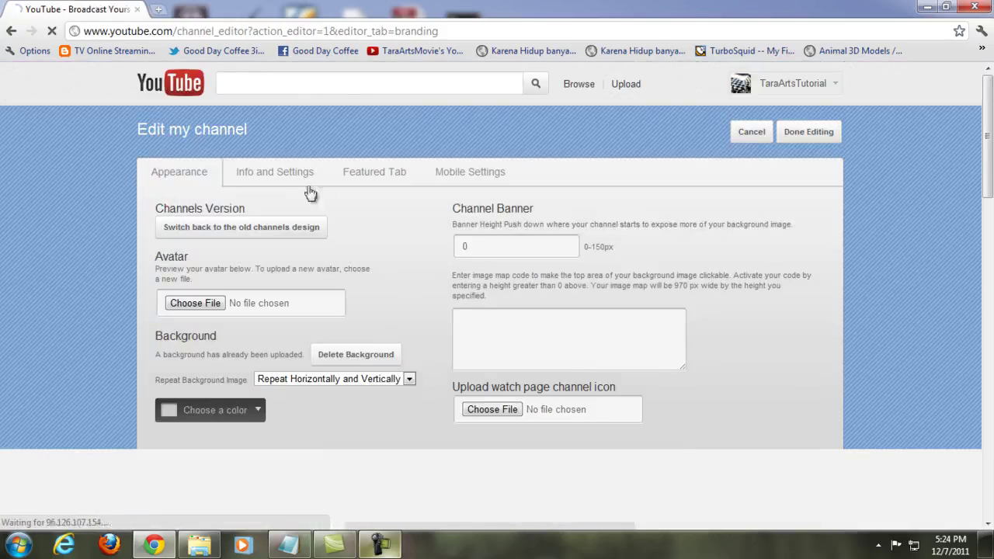
{"action": "left_click", "coordinate": [317, 182]}
{"action": "left_click", "coordinate": [373, 179]}
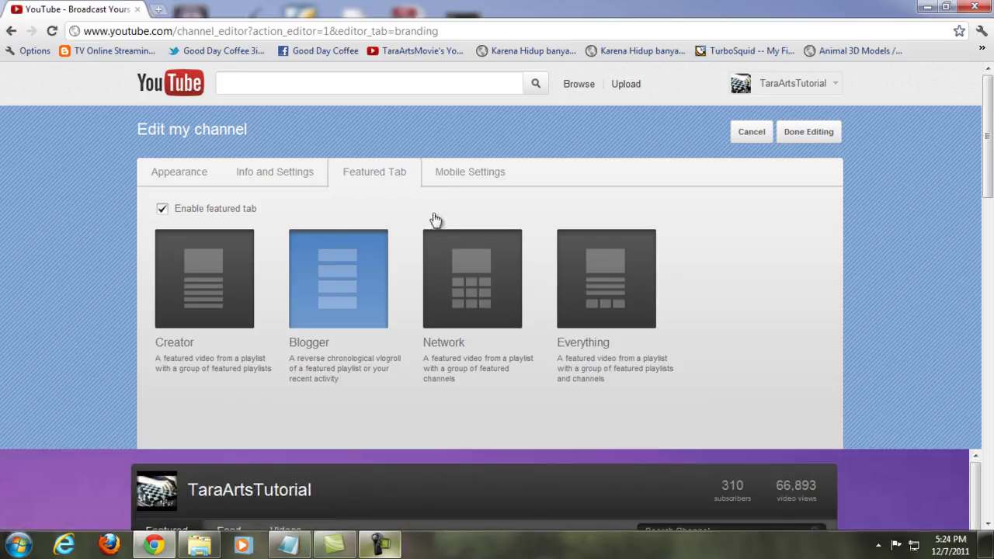
Try the Network featured-tab layout, then switch back to Blogger
{"action": "left_click", "coordinate": [465, 258]}
{"action": "scroll", "coordinate": [836, 242], "scroll_direction": "down", "scroll_amount": 10}
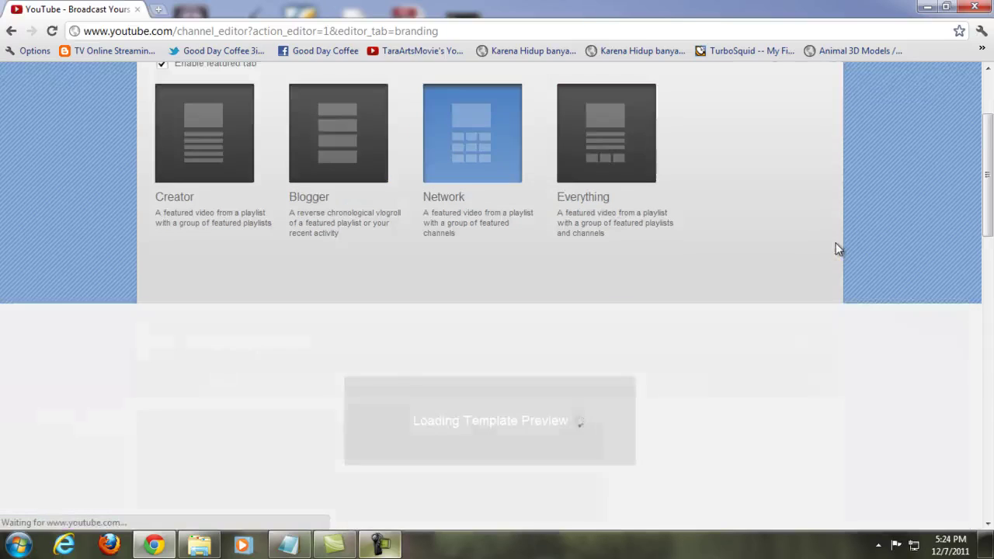
{"action": "scroll", "coordinate": [892, 256], "scroll_direction": "down", "scroll_amount": 5}
{"action": "scroll", "coordinate": [892, 271], "scroll_direction": "up", "scroll_amount": 15}
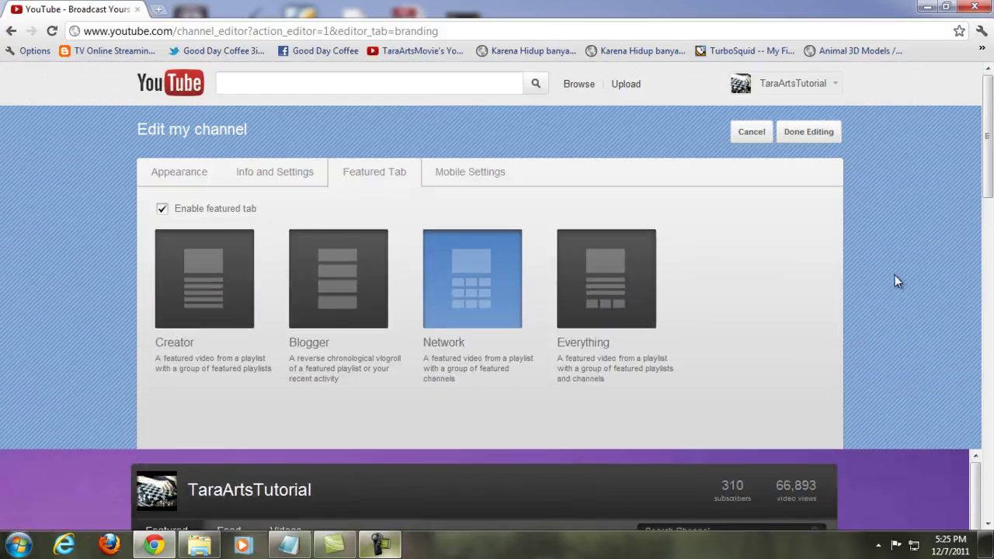
{"action": "left_click", "coordinate": [370, 280]}
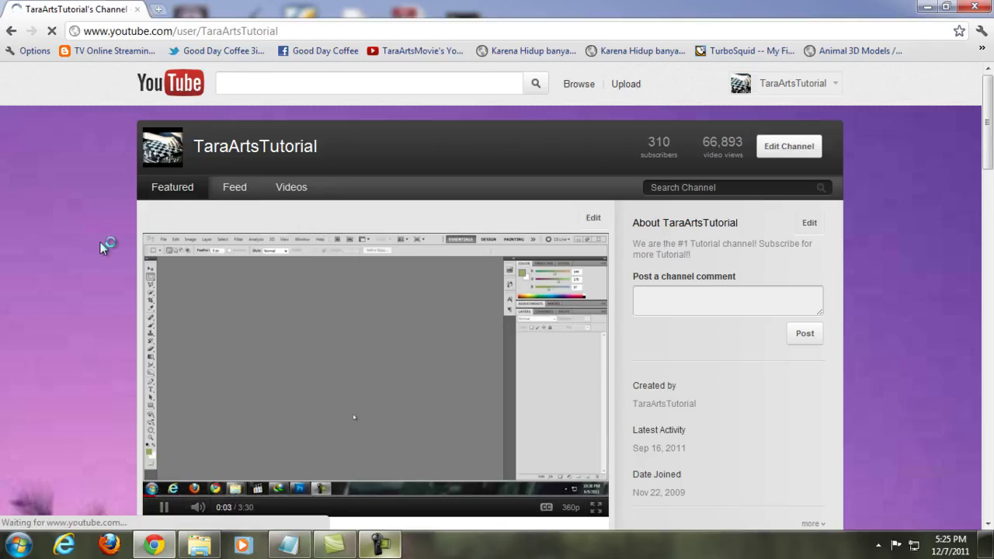
Leave the Repeat Background Image option on Repeat Horizontally and Vertically
{"action": "scroll", "coordinate": [94, 240], "scroll_direction": "down", "scroll_amount": 4}
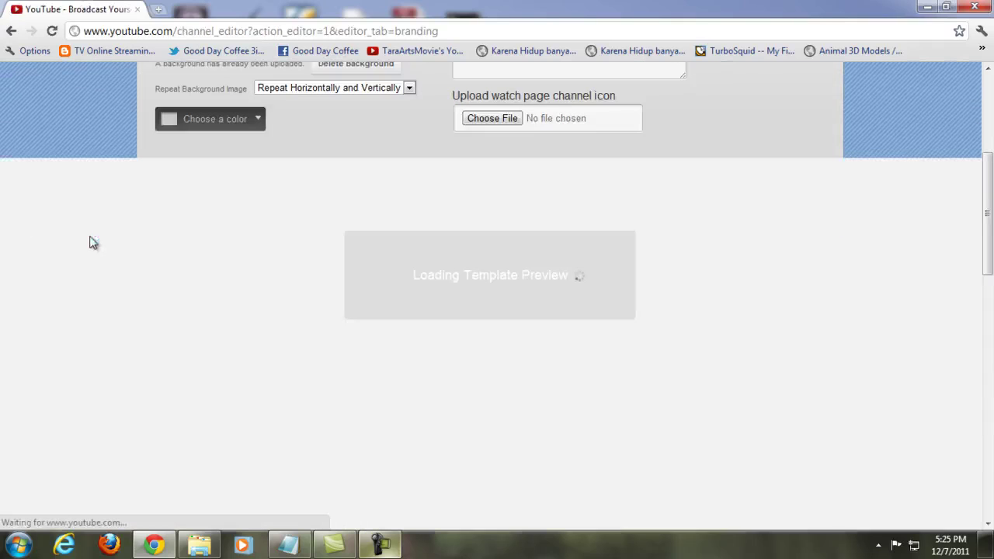
{"action": "scroll", "coordinate": [93, 242], "scroll_direction": "up", "scroll_amount": 3}
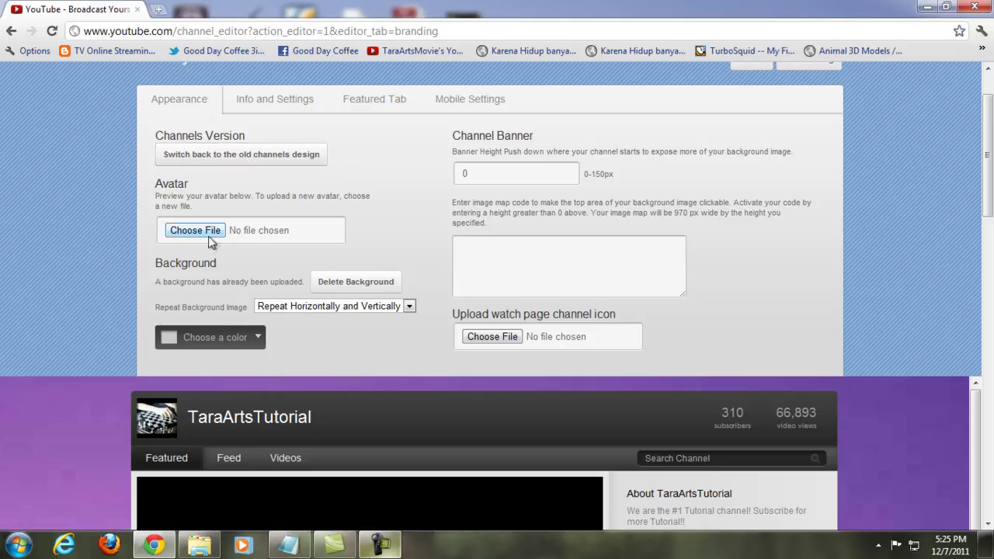
{"action": "scroll", "coordinate": [186, 229], "scroll_direction": "down", "scroll_amount": 2}
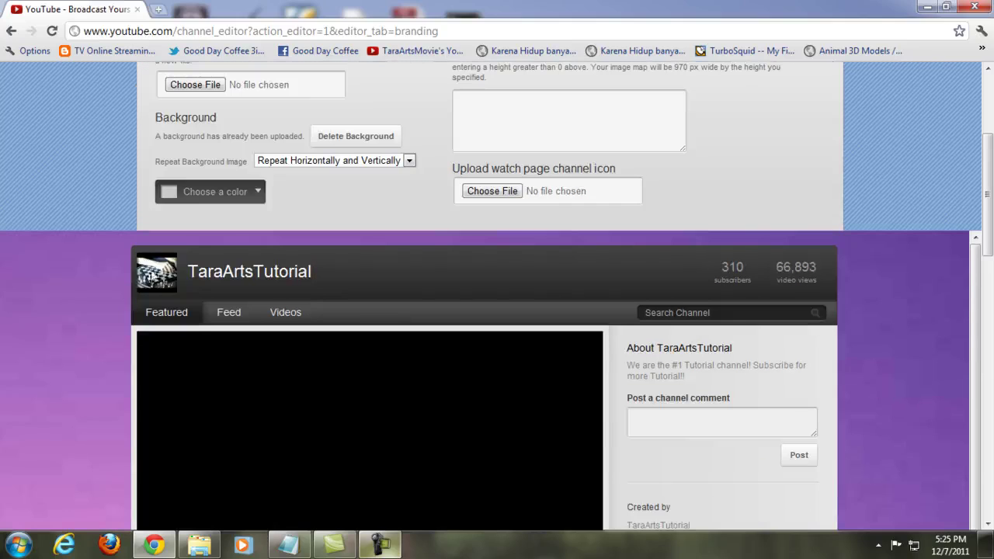
{"action": "scroll", "coordinate": [186, 260], "scroll_direction": "up", "scroll_amount": 2}
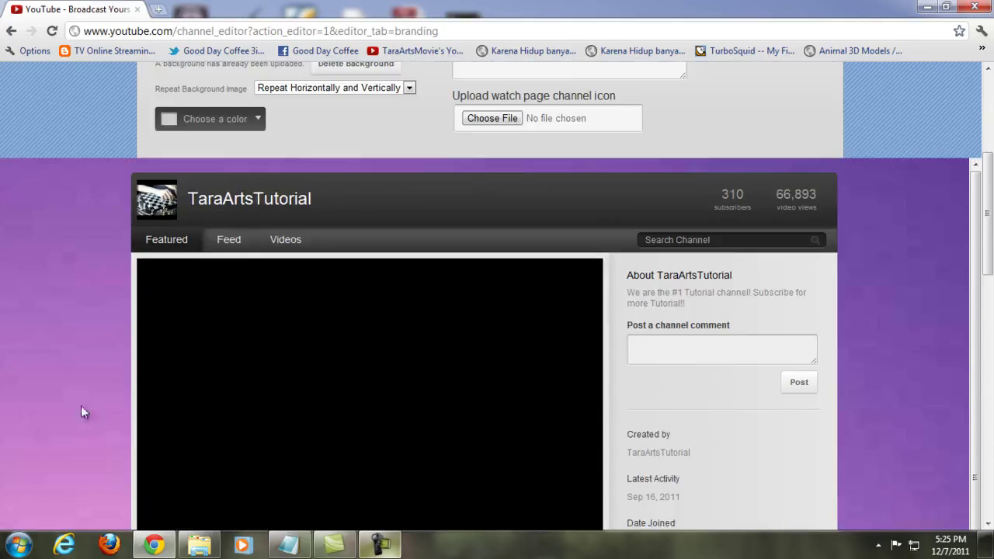
{"action": "scroll", "coordinate": [74, 420], "scroll_direction": "up", "scroll_amount": 3}
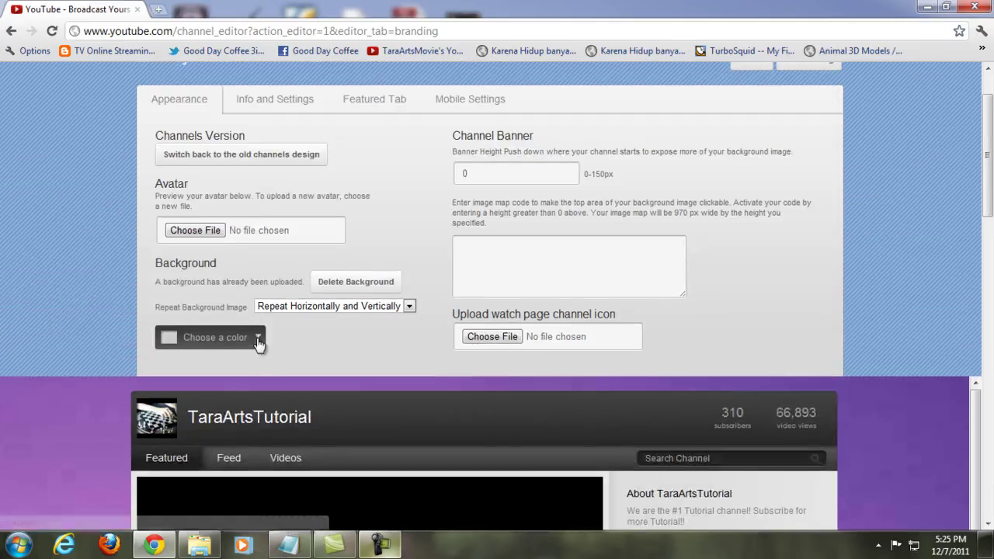
{"action": "scroll", "coordinate": [213, 355], "scroll_direction": "down", "scroll_amount": 2}
{"action": "scroll", "coordinate": [289, 284], "scroll_direction": "up", "scroll_amount": 1}
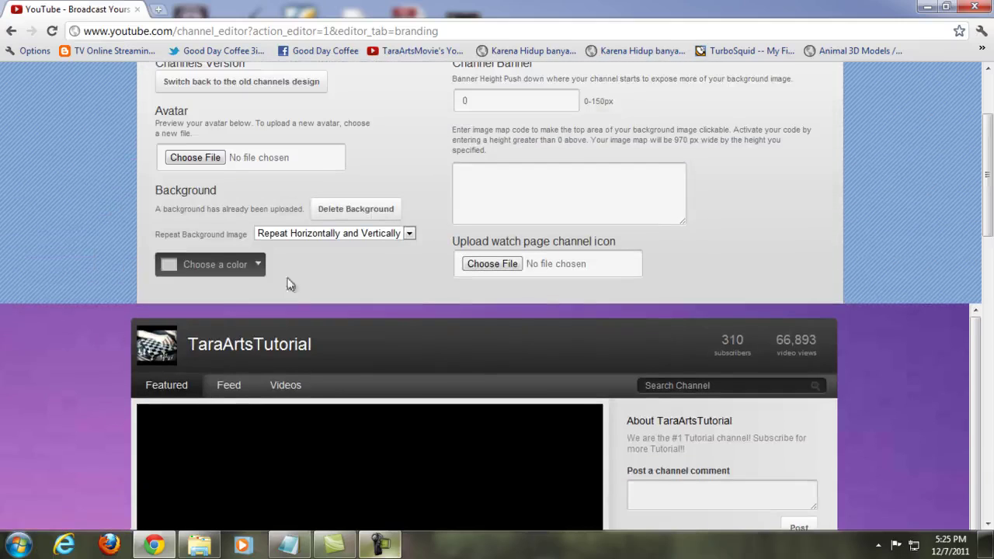
{"action": "left_click", "coordinate": [401, 234]}
{"action": "left_click", "coordinate": [438, 263]}
{"action": "scroll", "coordinate": [82, 336], "scroll_direction": "down", "scroll_amount": 15}
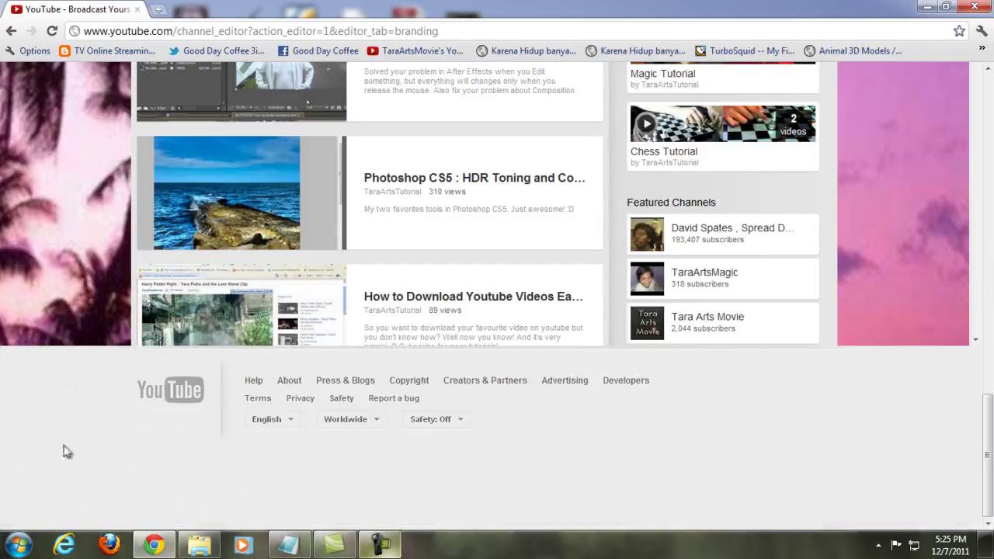
{"action": "scroll", "coordinate": [61, 456], "scroll_direction": "up", "scroll_amount": 15}
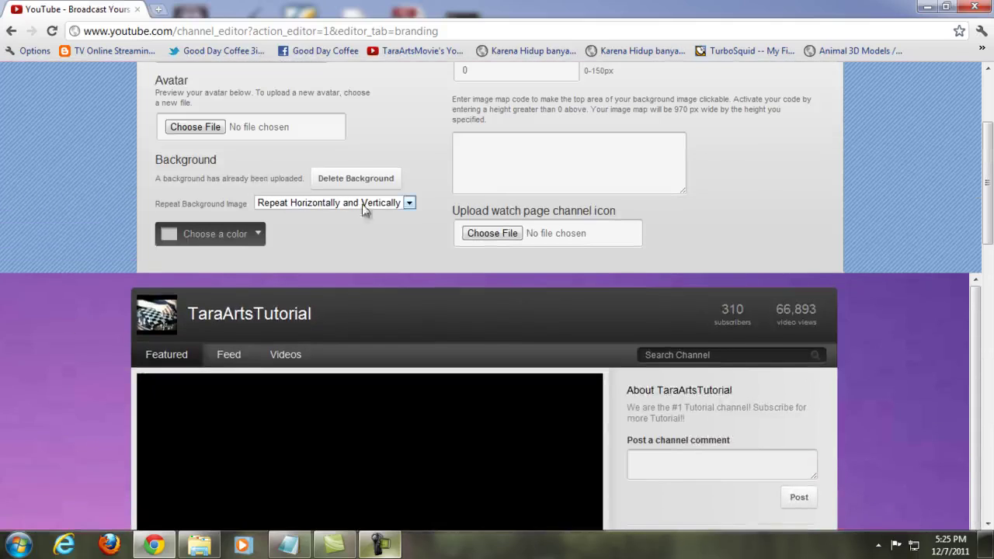
{"action": "scroll", "coordinate": [433, 230], "scroll_direction": "up", "scroll_amount": 2}
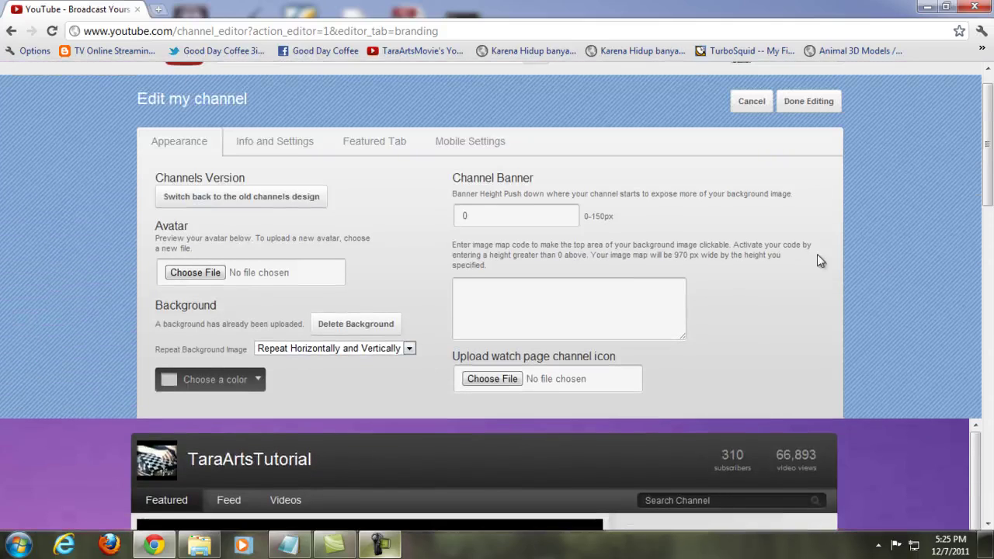
Edit the banner height field and start entering image map code
{"action": "left_click", "coordinate": [499, 216]}
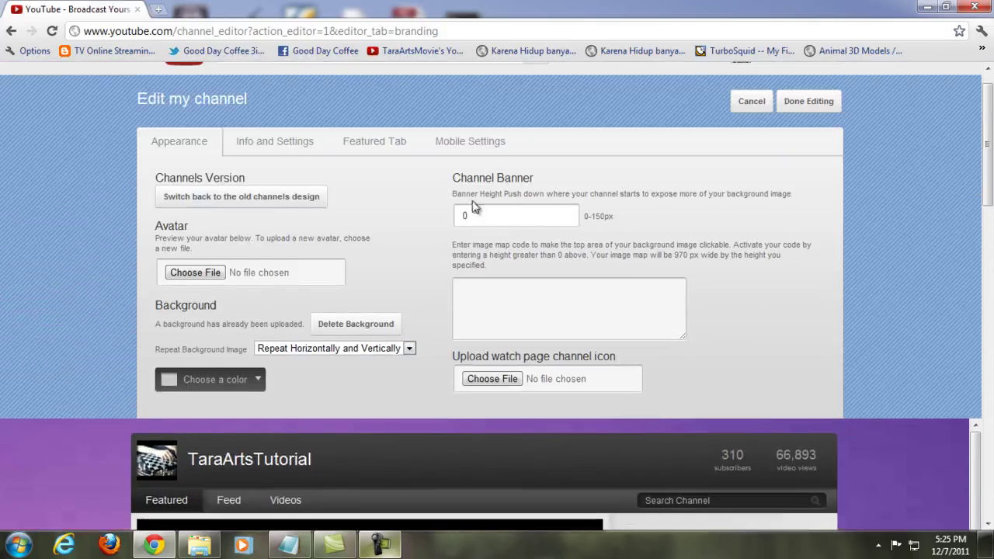
{"action": "left_click", "coordinate": [533, 217]}
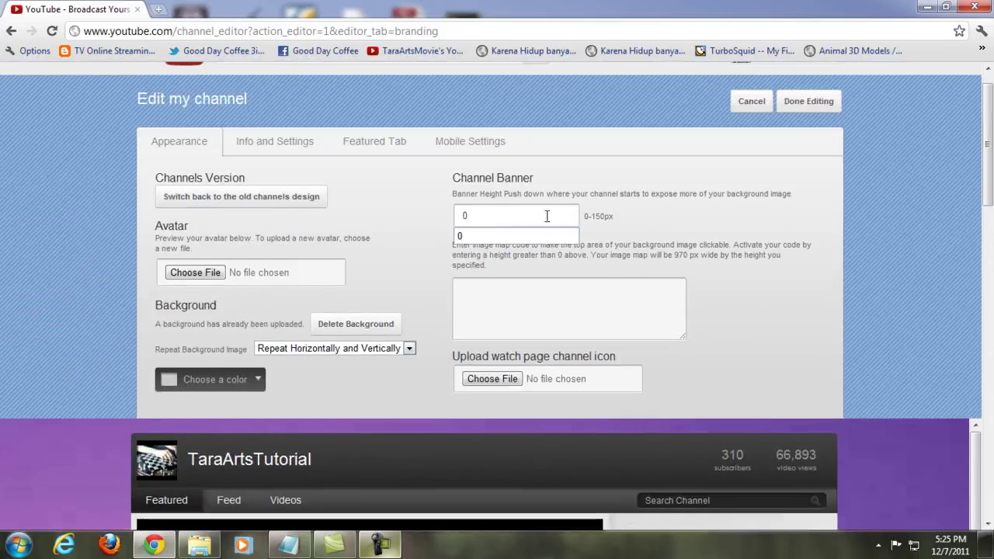
{"action": "left_click", "coordinate": [633, 210]}
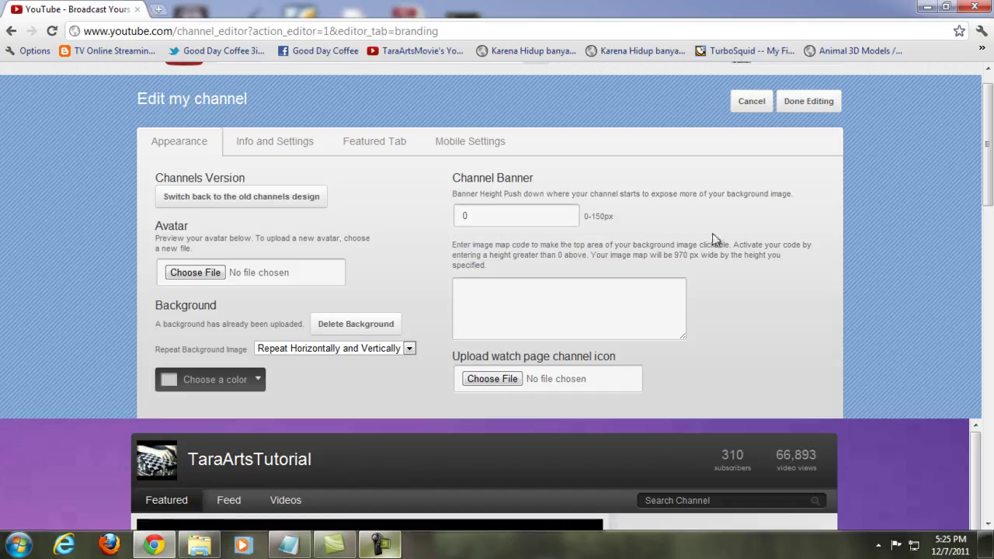
{"action": "left_click", "coordinate": [480, 214]}
{"action": "left_click", "coordinate": [533, 312]}
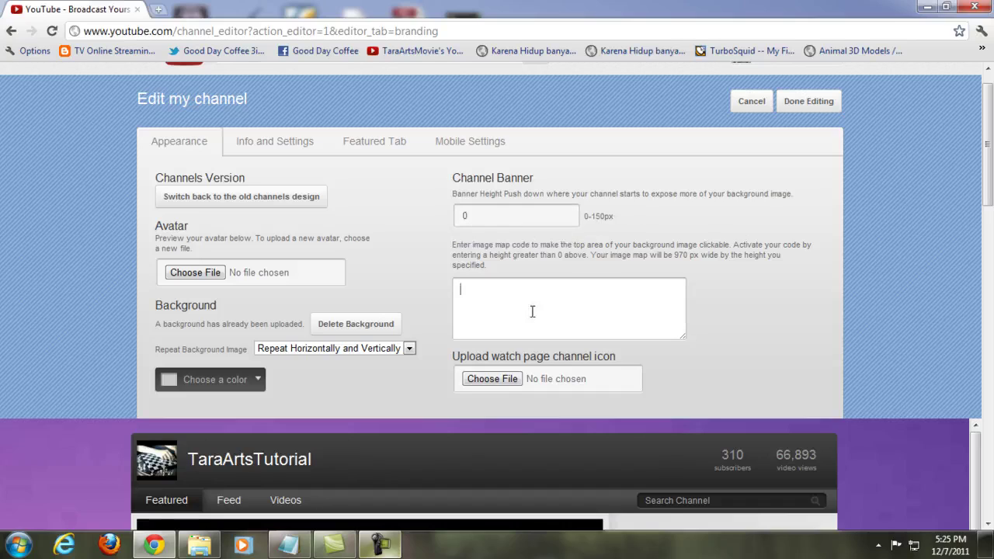
Switch the editor to Info and Settings showing title, description and tags
{"action": "scroll", "coordinate": [604, 317], "scroll_direction": "down", "scroll_amount": 1}
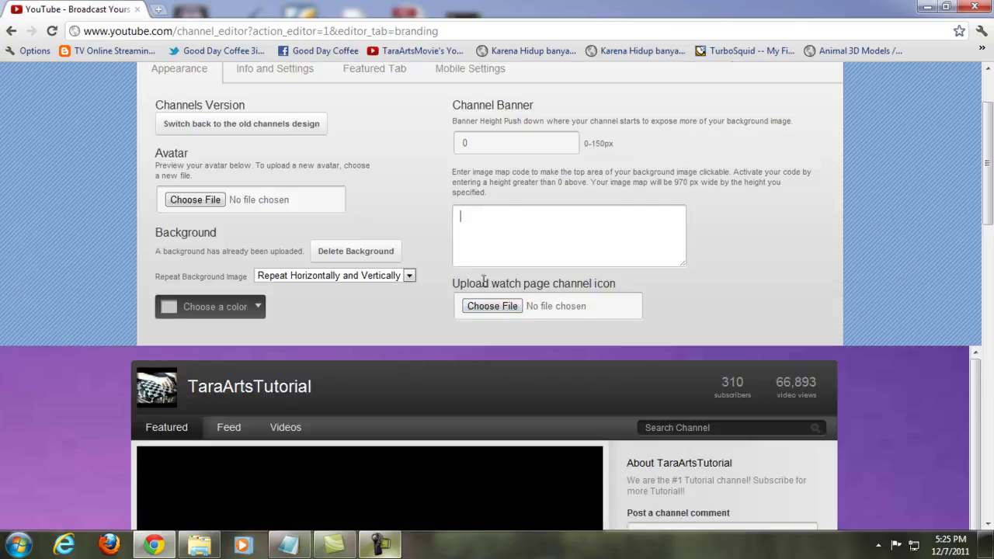
{"action": "scroll", "coordinate": [510, 308], "scroll_direction": "down", "scroll_amount": 1}
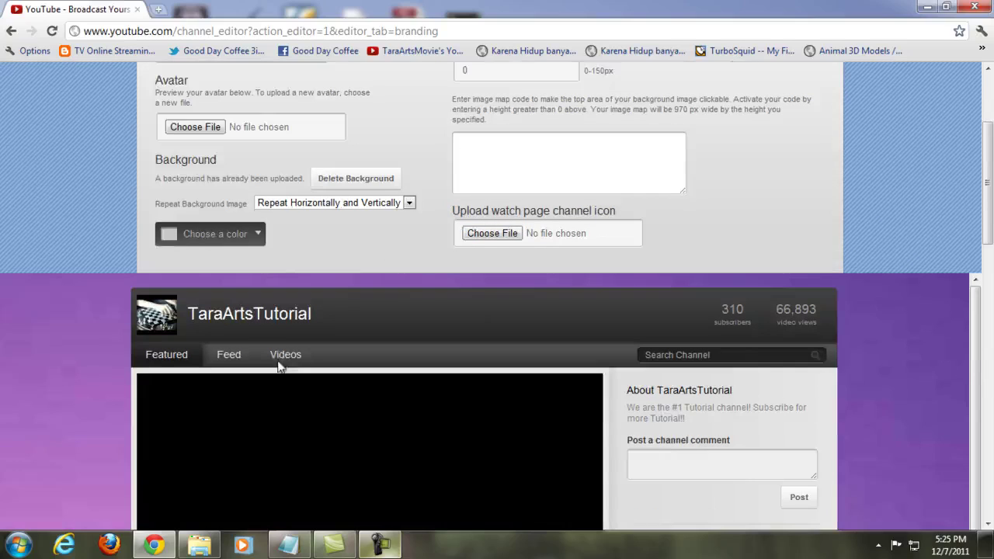
{"action": "scroll", "coordinate": [267, 335], "scroll_direction": "down", "scroll_amount": 5}
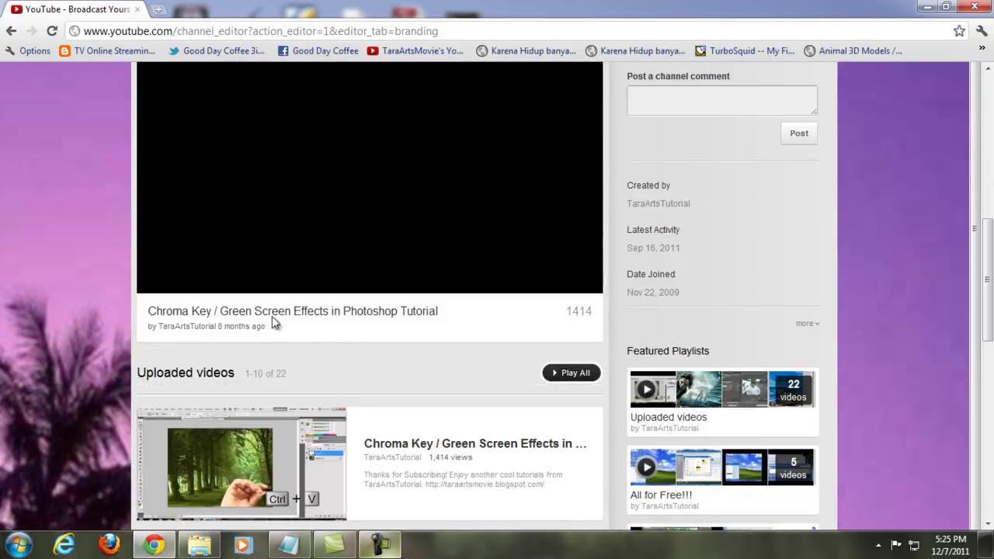
{"action": "scroll", "coordinate": [350, 352], "scroll_direction": "down", "scroll_amount": 2}
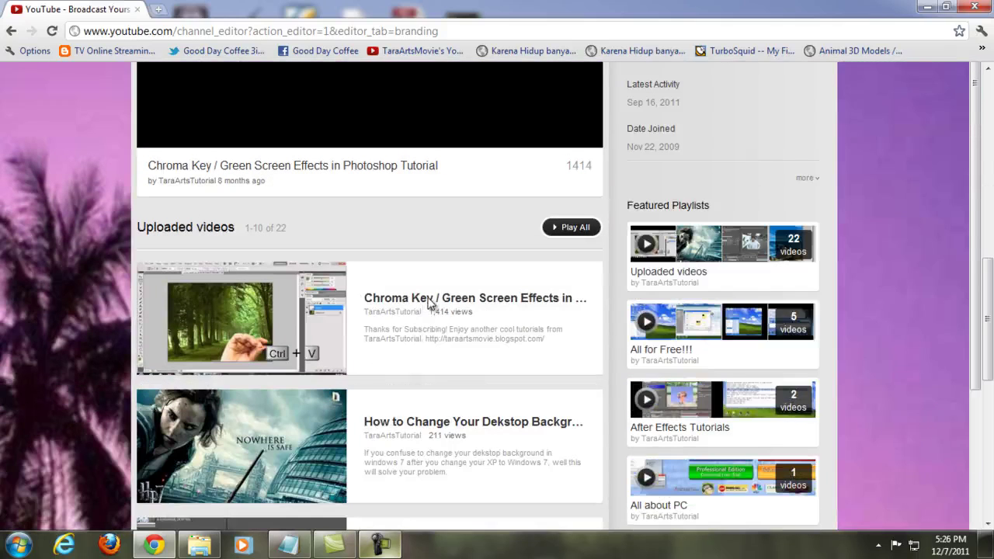
{"action": "scroll", "coordinate": [430, 303], "scroll_direction": "up", "scroll_amount": 7}
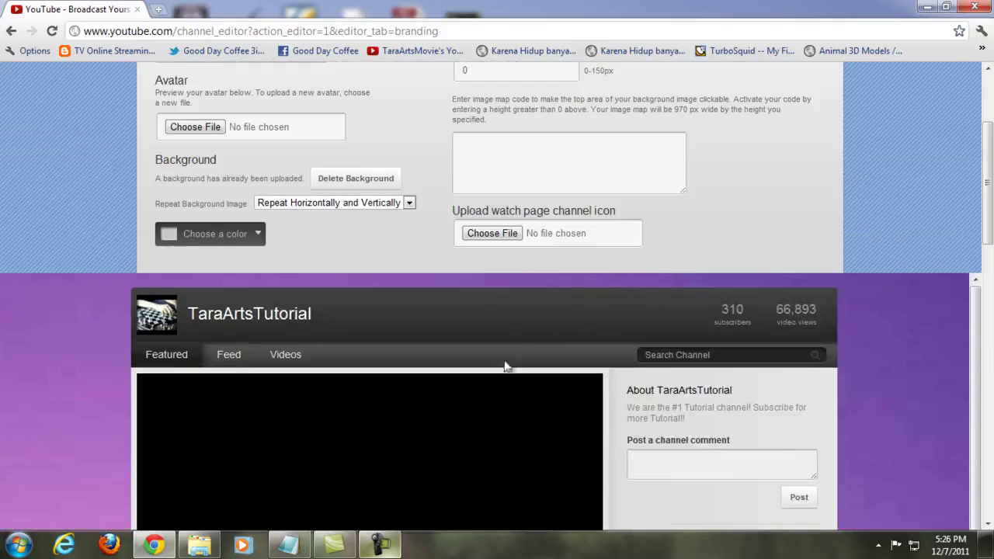
{"action": "scroll", "coordinate": [518, 357], "scroll_direction": "up", "scroll_amount": 2}
{"action": "left_click", "coordinate": [272, 178]}
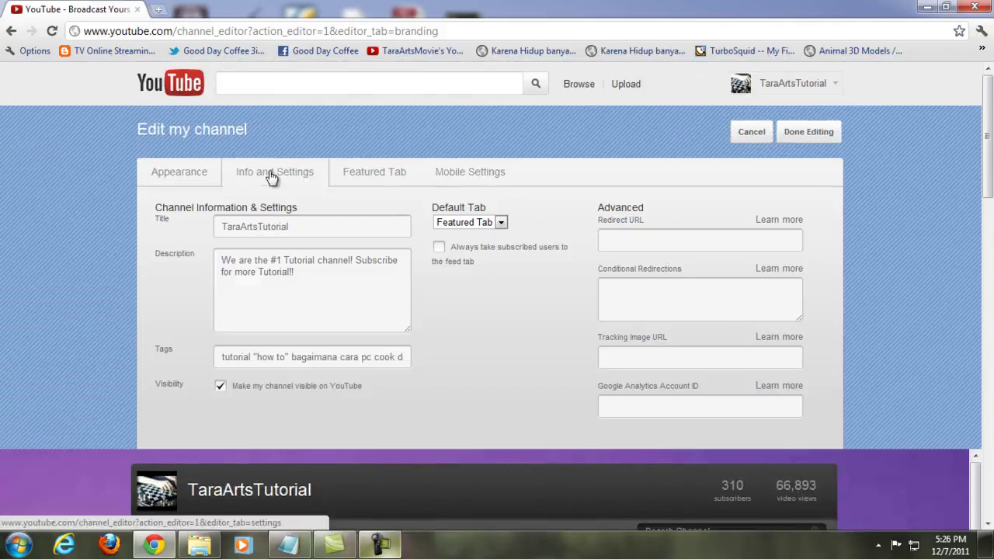
{"action": "left_click", "coordinate": [308, 233]}
{"action": "left_click", "coordinate": [361, 326]}
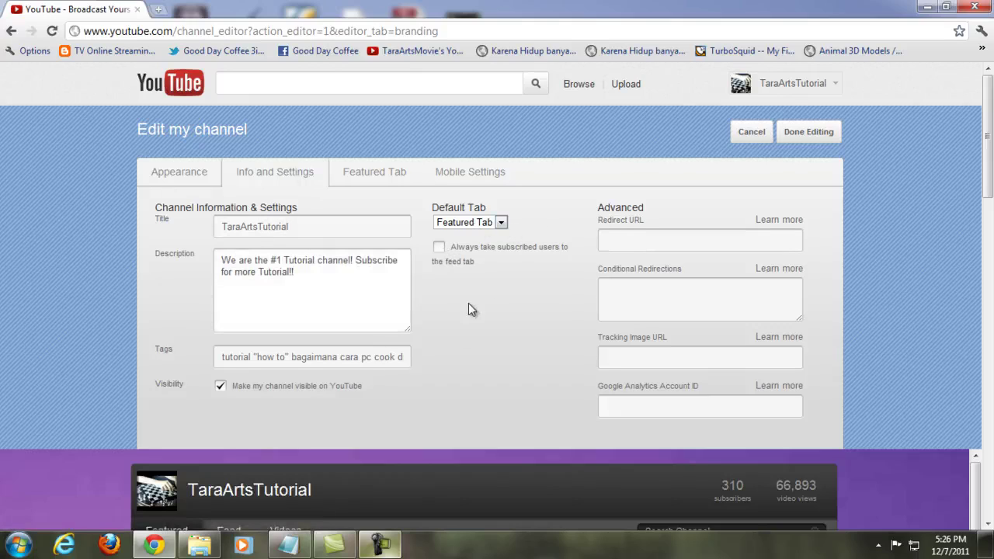
{"action": "scroll", "coordinate": [468, 304], "scroll_direction": "down", "scroll_amount": 2}
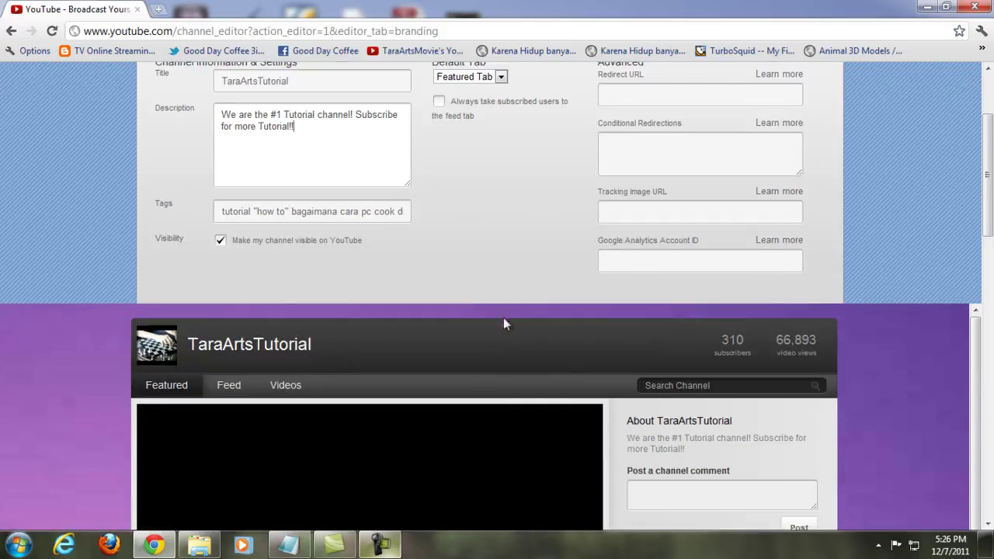
{"action": "scroll", "coordinate": [506, 314], "scroll_direction": "up", "scroll_amount": 2}
{"action": "scroll", "coordinate": [458, 280], "scroll_direction": "down", "scroll_amount": 3}
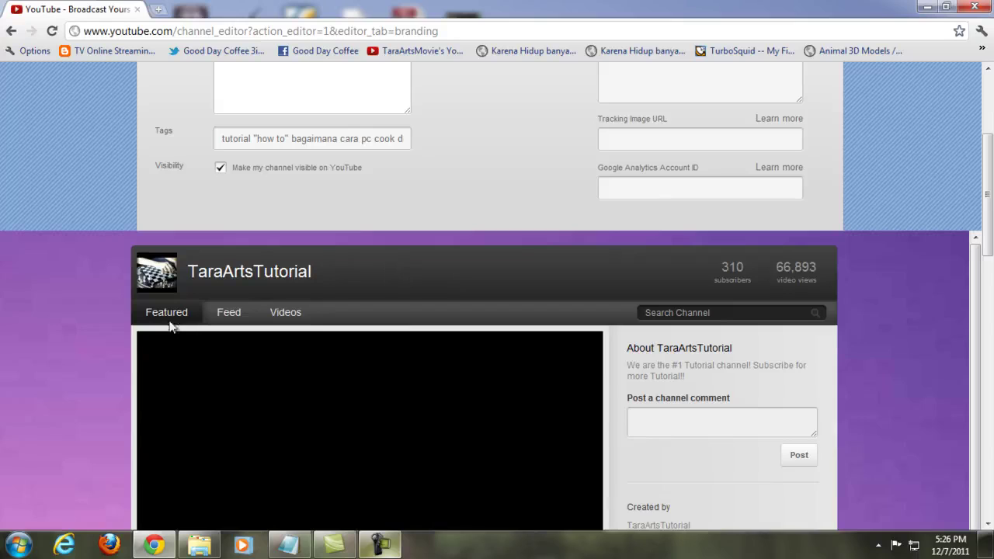
{"action": "scroll", "coordinate": [165, 310], "scroll_direction": "down", "scroll_amount": 4}
{"action": "scroll", "coordinate": [159, 380], "scroll_direction": "up", "scroll_amount": 3}
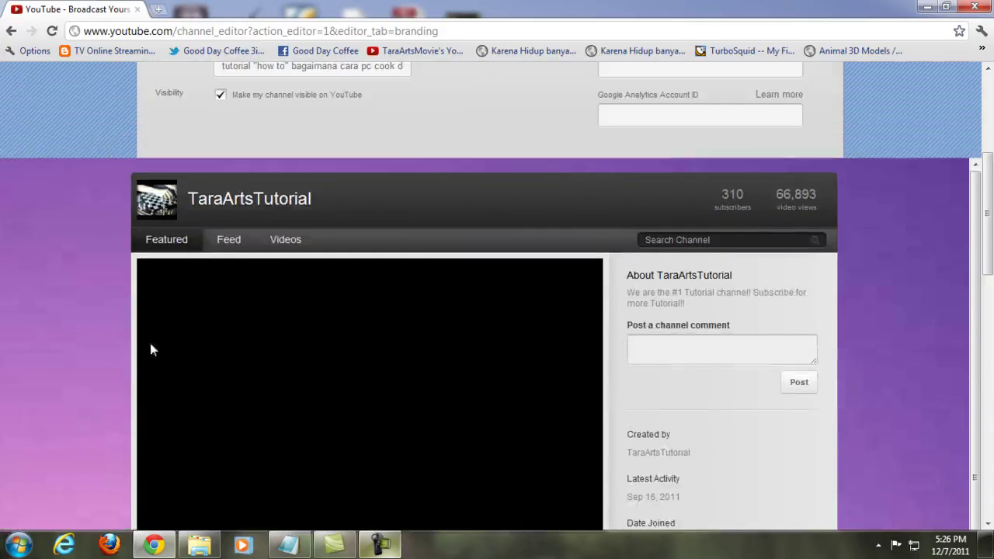
{"action": "scroll", "coordinate": [150, 338], "scroll_direction": "down", "scroll_amount": 2}
{"action": "scroll", "coordinate": [259, 332], "scroll_direction": "down", "scroll_amount": 3}
{"action": "scroll", "coordinate": [433, 365], "scroll_direction": "up", "scroll_amount": 8}
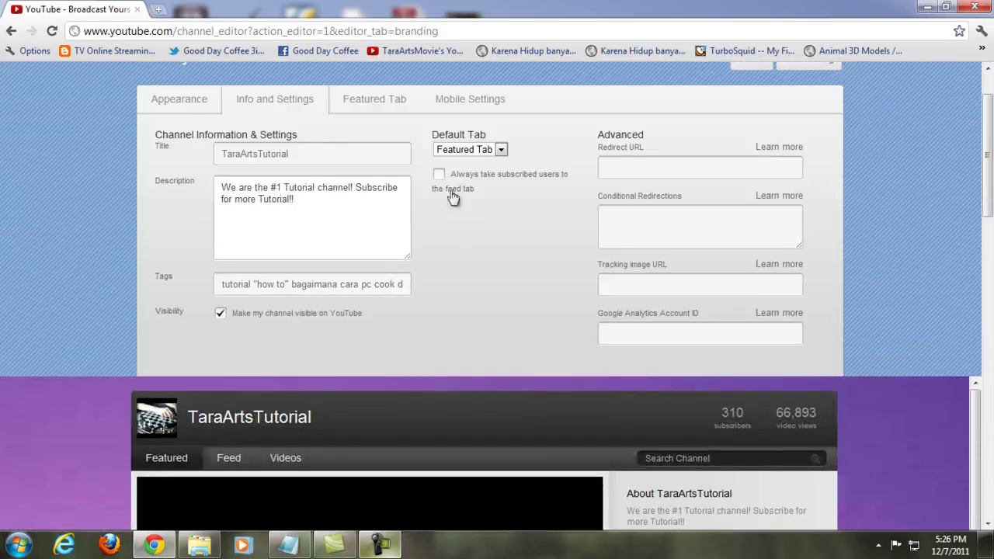
{"action": "left_click", "coordinate": [439, 176]}
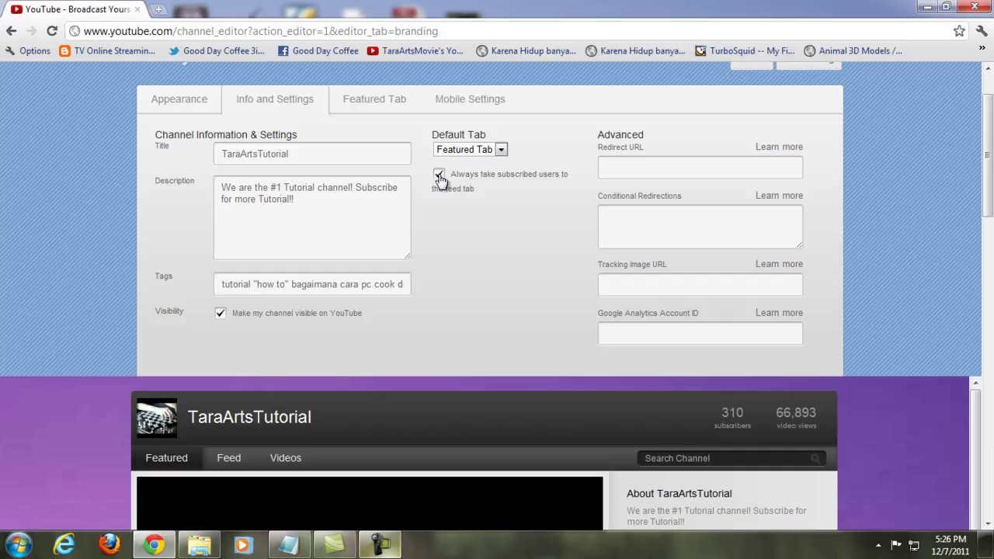
{"action": "scroll", "coordinate": [343, 424], "scroll_direction": "down", "scroll_amount": 3}
{"action": "scroll", "coordinate": [319, 334], "scroll_direction": "up", "scroll_amount": 2}
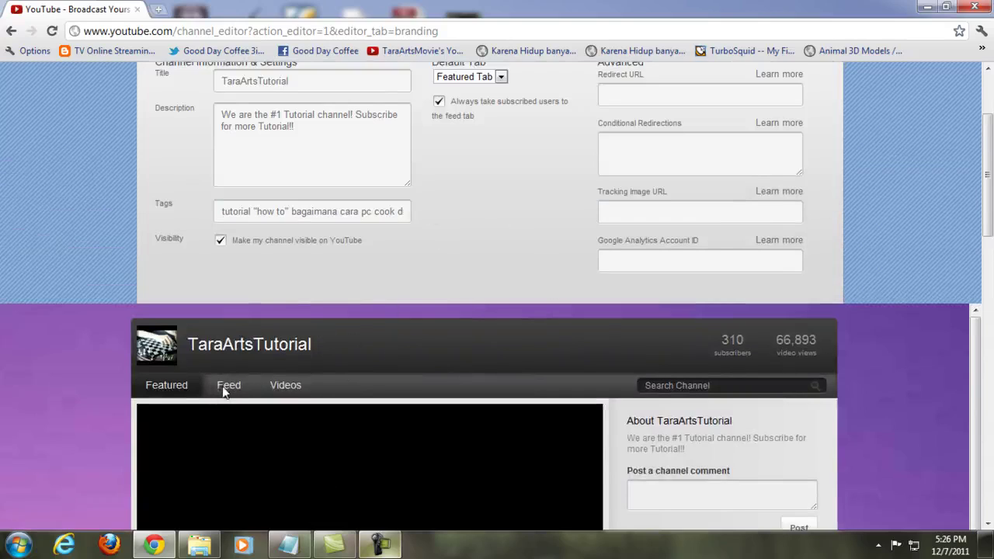
{"action": "scroll", "coordinate": [224, 392], "scroll_direction": "up", "scroll_amount": 2}
{"action": "left_click", "coordinate": [439, 249]}
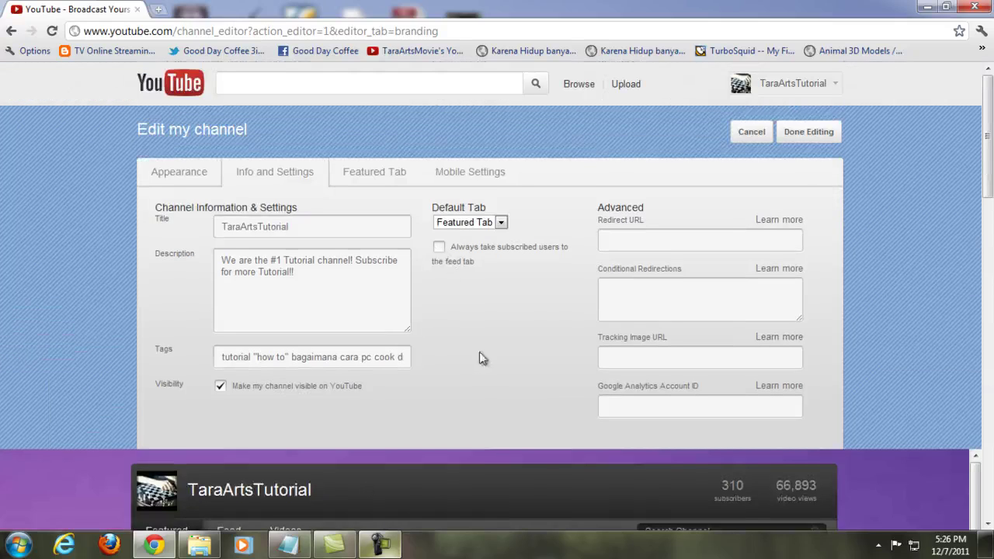
Review the Featured Tab layouts, then show portrait and landscape banner options in Mobile Settings
{"action": "left_click", "coordinate": [373, 172]}
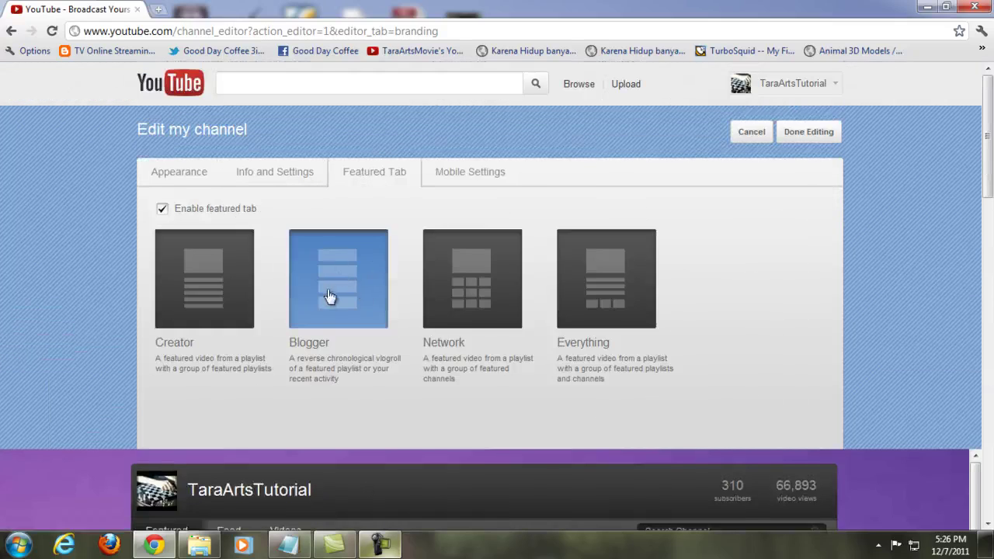
{"action": "scroll", "coordinate": [326, 294], "scroll_direction": "down", "scroll_amount": 5}
{"action": "scroll", "coordinate": [209, 193], "scroll_direction": "down", "scroll_amount": 9}
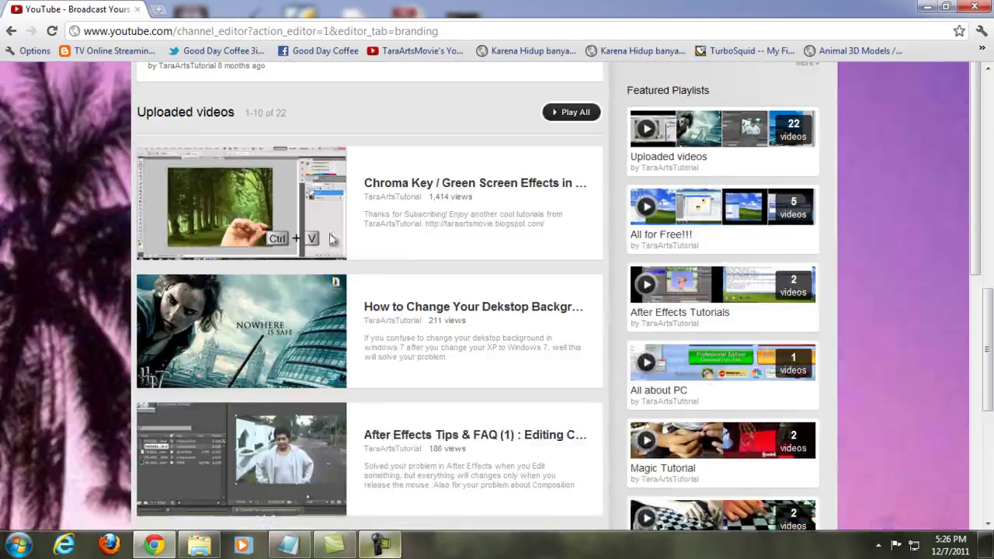
{"action": "scroll", "coordinate": [184, 344], "scroll_direction": "up", "scroll_amount": 14}
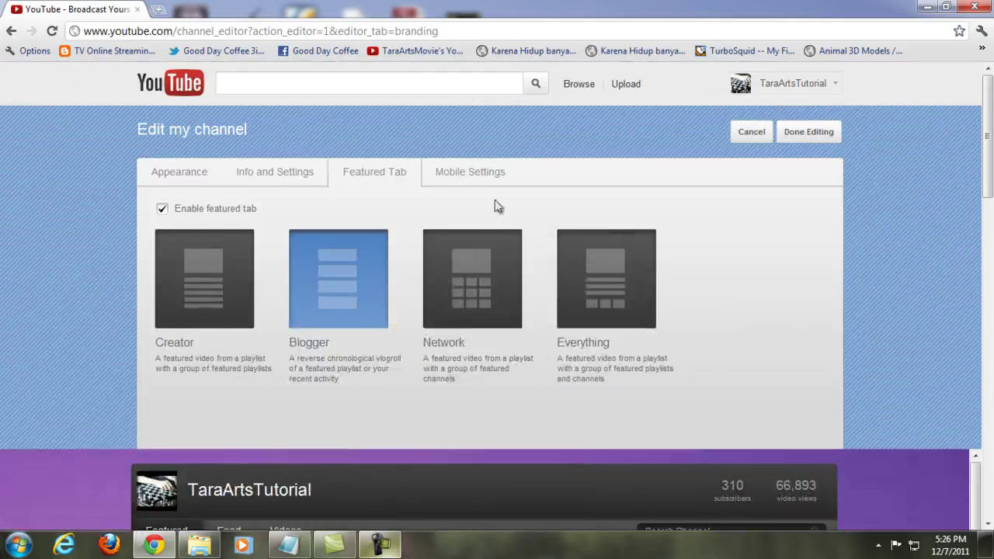
{"action": "left_click", "coordinate": [463, 177]}
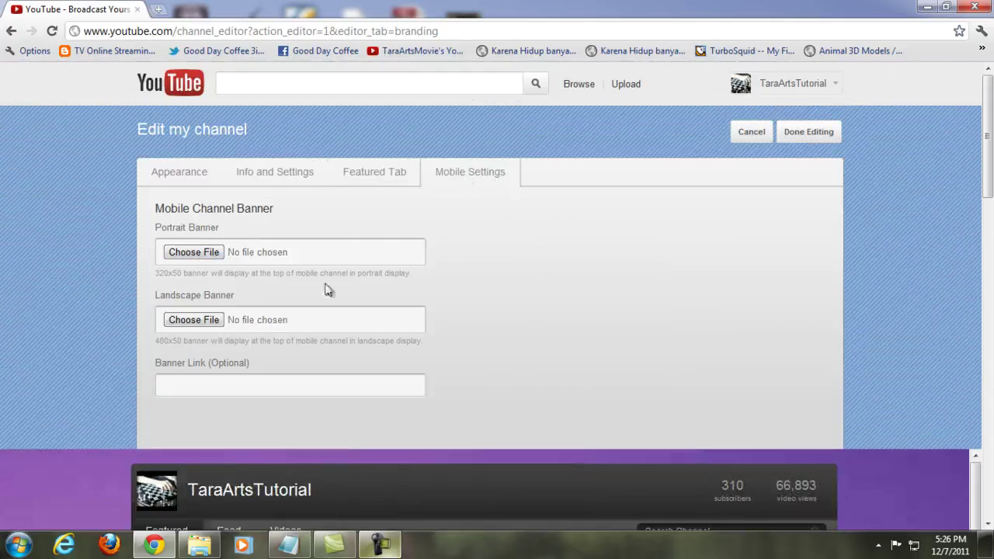
Close the editor with Done Editing and view the reloaded TaraArtsTutorial channel page
{"action": "scroll", "coordinate": [918, 251], "scroll_direction": "down", "scroll_amount": 3}
{"action": "scroll", "coordinate": [930, 311], "scroll_direction": "up", "scroll_amount": 3}
{"action": "left_click", "coordinate": [808, 132]}
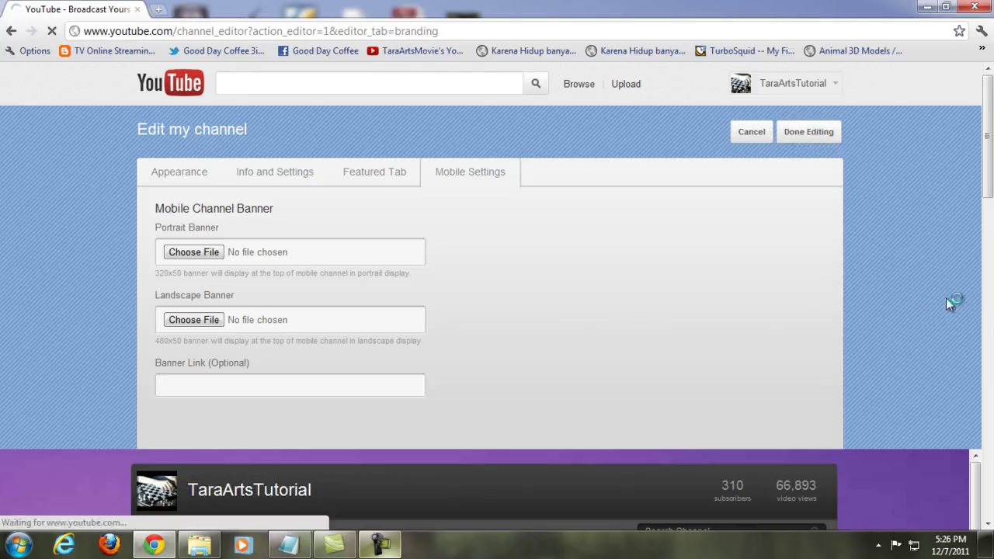
{"action": "scroll", "coordinate": [181, 331], "scroll_direction": "down", "scroll_amount": 3}
{"action": "scroll", "coordinate": [186, 319], "scroll_direction": "up", "scroll_amount": 1}
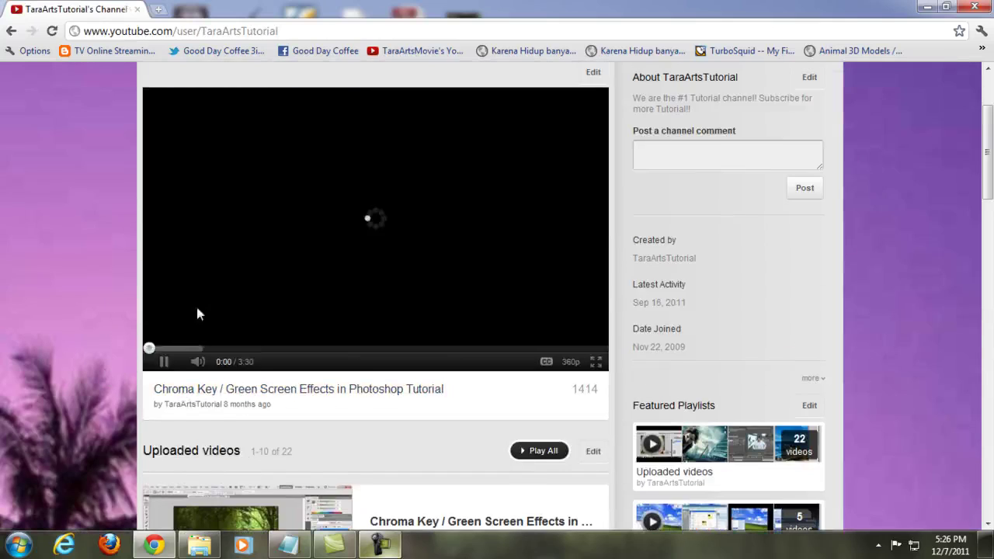
{"action": "scroll", "coordinate": [973, 326], "scroll_direction": "down", "scroll_amount": 6}
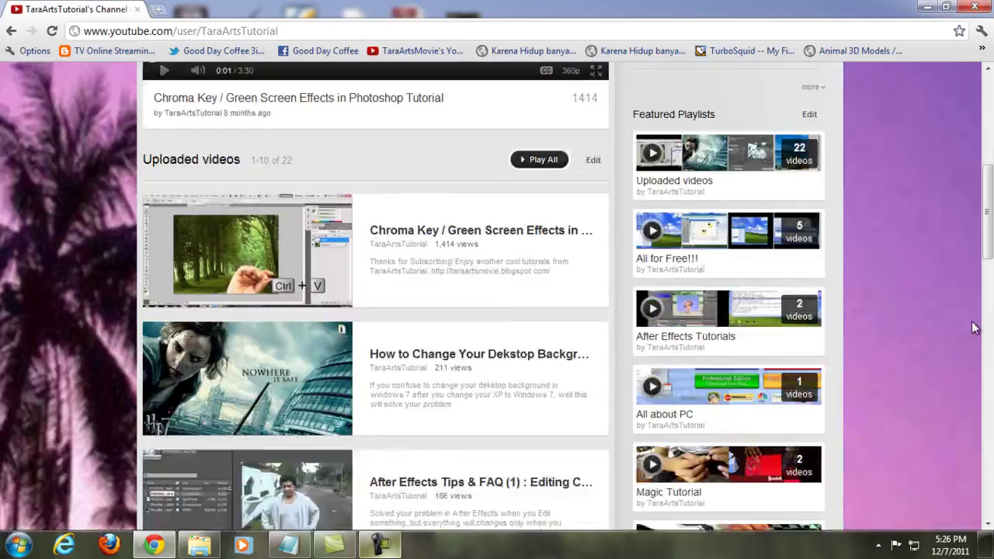
{"action": "scroll", "coordinate": [973, 327], "scroll_direction": "up", "scroll_amount": 3}
{"action": "scroll", "coordinate": [940, 303], "scroll_direction": "down", "scroll_amount": 3}
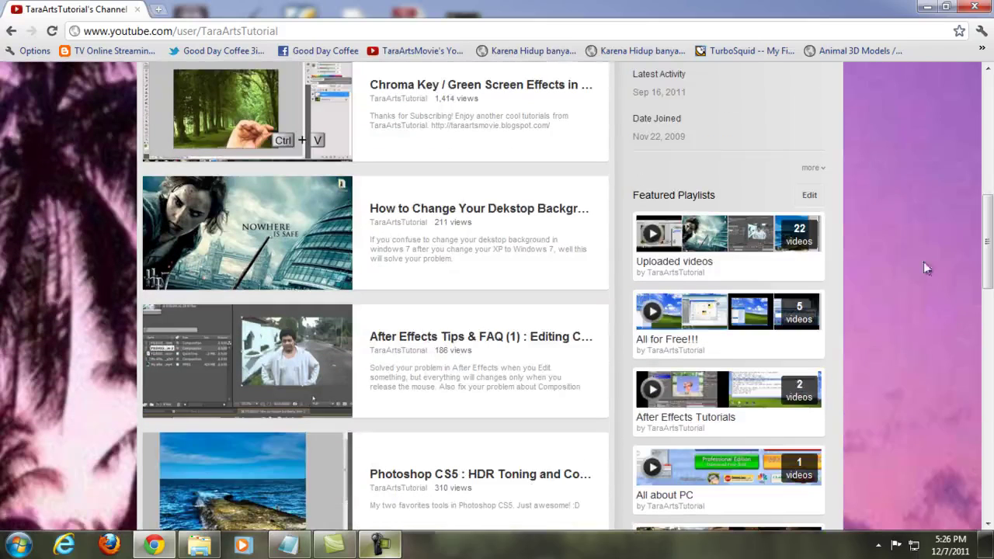
{"action": "scroll", "coordinate": [854, 326], "scroll_direction": "up", "scroll_amount": 6}
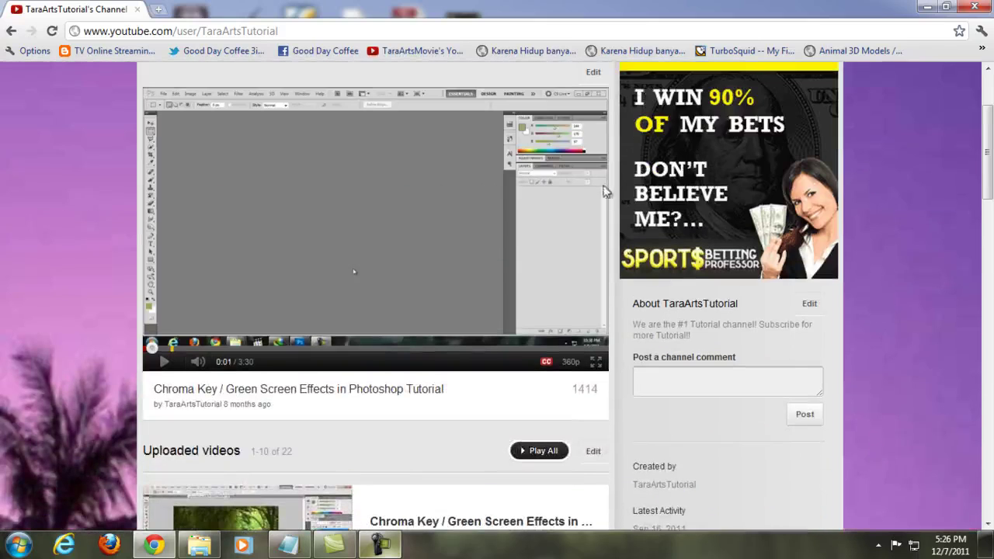
{"action": "scroll", "coordinate": [912, 329], "scroll_direction": "down", "scroll_amount": 5}
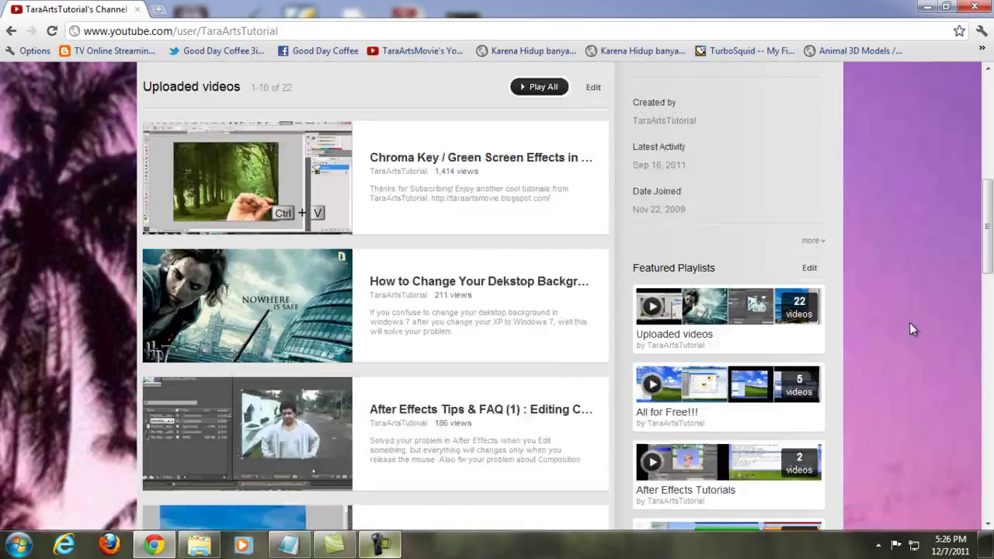
{"action": "scroll", "coordinate": [909, 323], "scroll_direction": "down", "scroll_amount": 2}
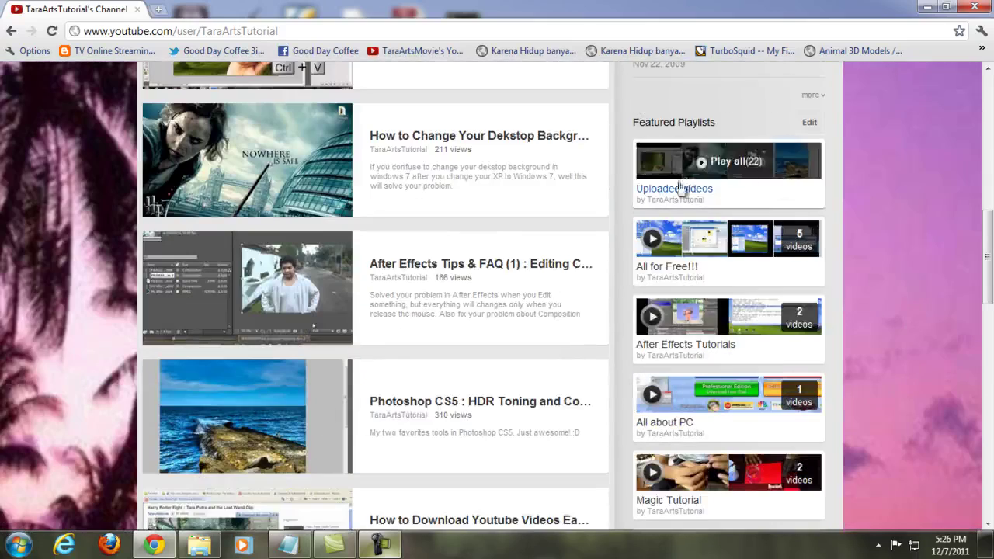
{"action": "scroll", "coordinate": [845, 374], "scroll_direction": "down", "scroll_amount": 4}
{"action": "scroll", "coordinate": [811, 376], "scroll_direction": "up", "scroll_amount": 1}
{"action": "scroll", "coordinate": [848, 362], "scroll_direction": "up", "scroll_amount": 6}
{"action": "scroll", "coordinate": [845, 350], "scroll_direction": "down", "scroll_amount": 8}
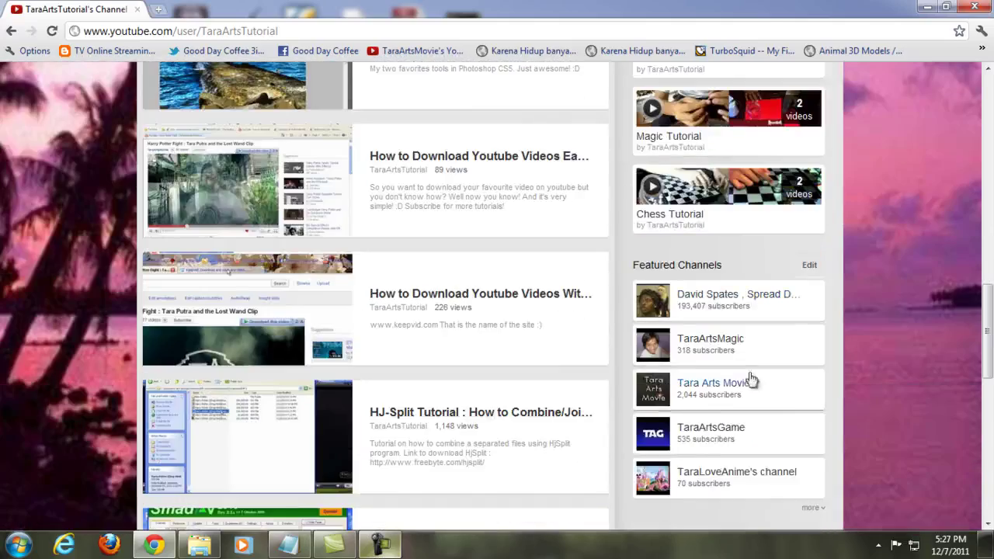
{"action": "scroll", "coordinate": [747, 378], "scroll_direction": "down", "scroll_amount": 3}
{"action": "left_click", "coordinate": [811, 290]}
{"action": "scroll", "coordinate": [831, 372], "scroll_direction": "down", "scroll_amount": 3}
{"action": "scroll", "coordinate": [752, 284], "scroll_direction": "up", "scroll_amount": 5}
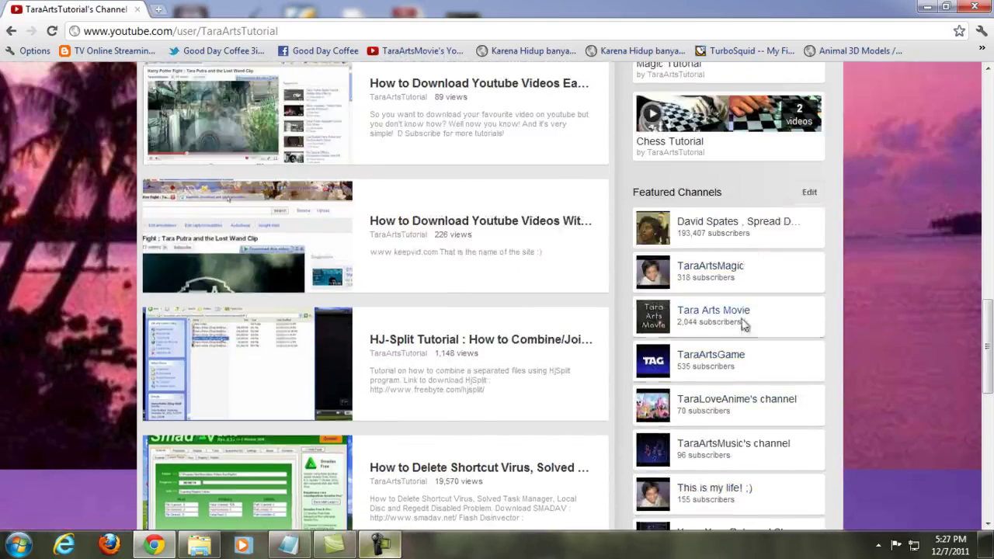
{"action": "scroll", "coordinate": [750, 388], "scroll_direction": "down", "scroll_amount": 3}
{"action": "left_click", "coordinate": [811, 441]}
{"action": "scroll", "coordinate": [761, 474], "scroll_direction": "down", "scroll_amount": 3}
{"action": "scroll", "coordinate": [701, 407], "scroll_direction": "up", "scroll_amount": 3}
{"action": "scroll", "coordinate": [710, 412], "scroll_direction": "down", "scroll_amount": 4}
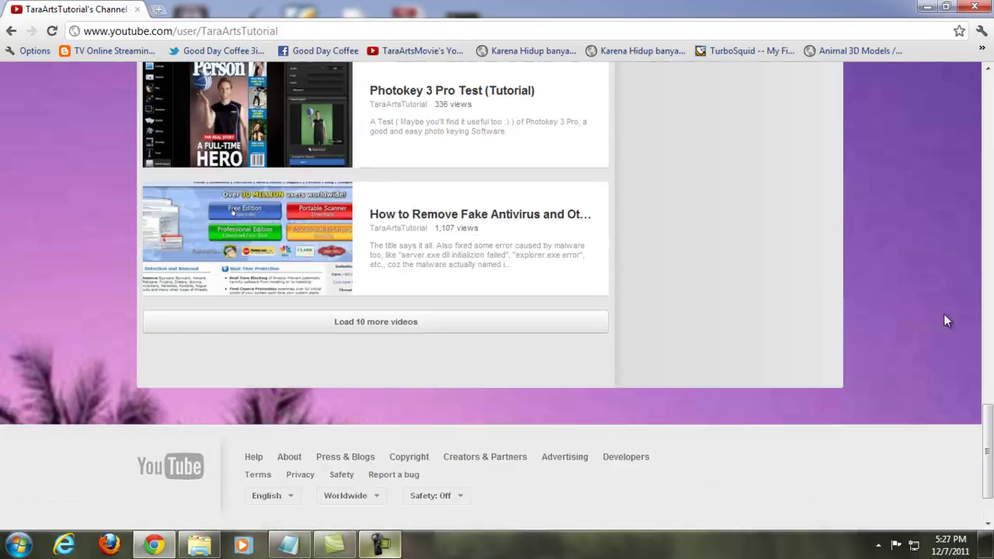
{"action": "left_click_drag", "start_coordinate": [988, 446], "coordinate": [982, 95]}
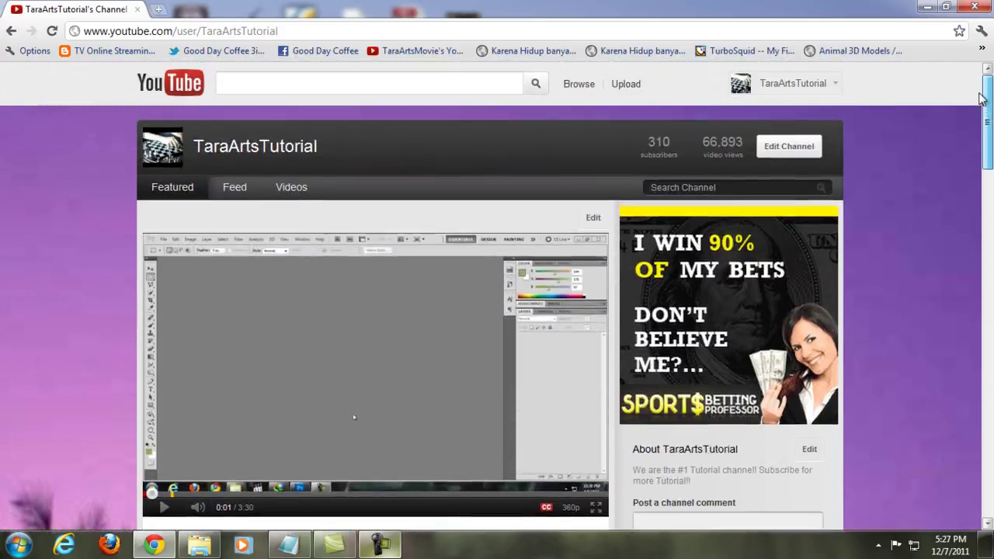
Set the channel Feed view to comments only and scroll through the visitor comments
{"action": "left_click", "coordinate": [239, 188]}
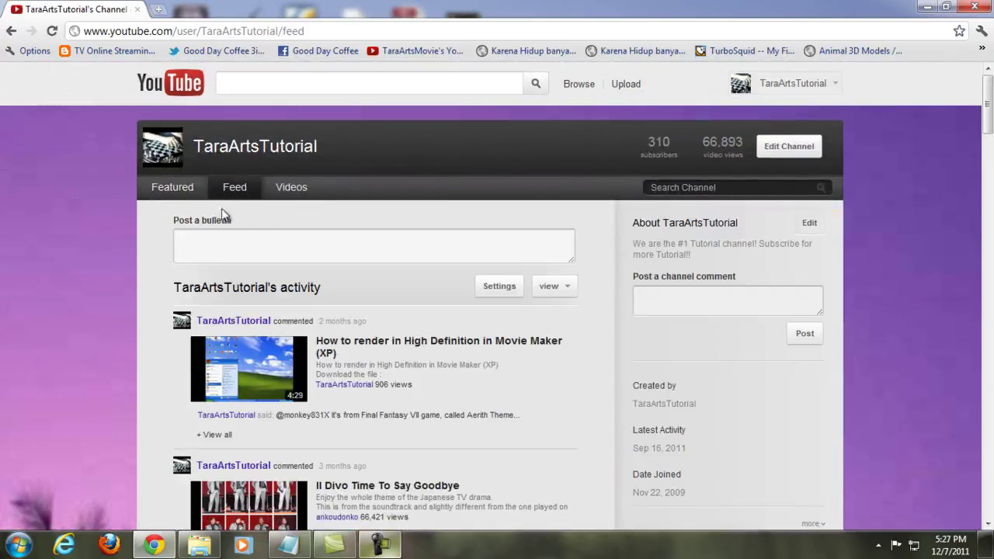
{"action": "left_click", "coordinate": [571, 289]}
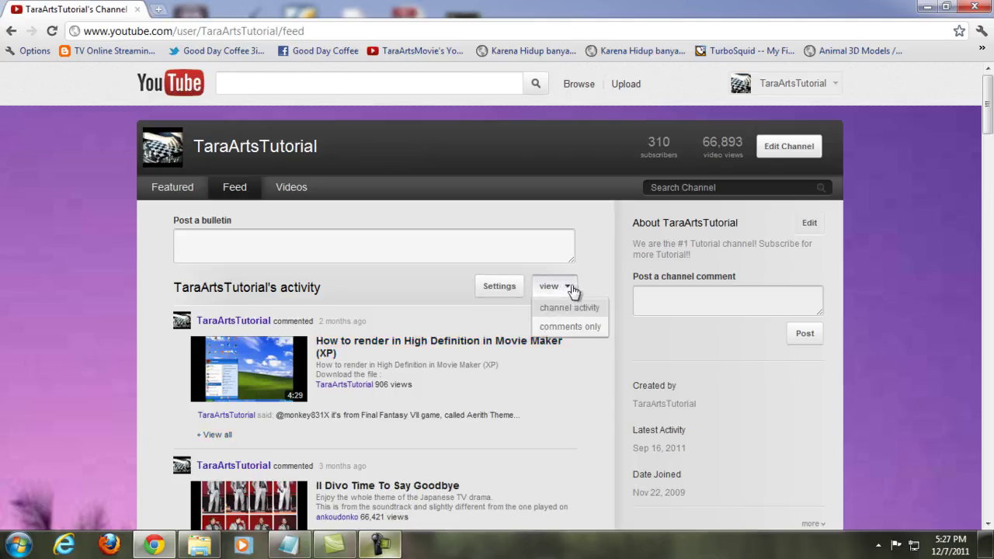
{"action": "left_click", "coordinate": [592, 329]}
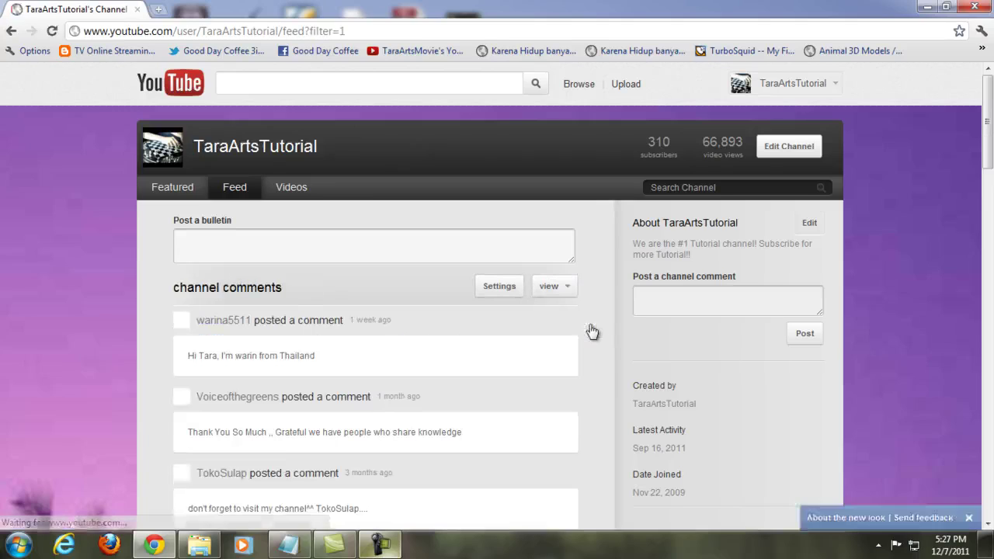
{"action": "scroll", "coordinate": [333, 344], "scroll_direction": "down", "scroll_amount": 1}
{"action": "left_click_drag", "start_coordinate": [144, 240], "coordinate": [167, 326]}
{"action": "left_click", "coordinate": [162, 342]}
{"action": "scroll", "coordinate": [162, 347], "scroll_direction": "down", "scroll_amount": 10}
{"action": "scroll", "coordinate": [161, 340], "scroll_direction": "down", "scroll_amount": 10}
{"action": "scroll", "coordinate": [161, 334], "scroll_direction": "up", "scroll_amount": 16}
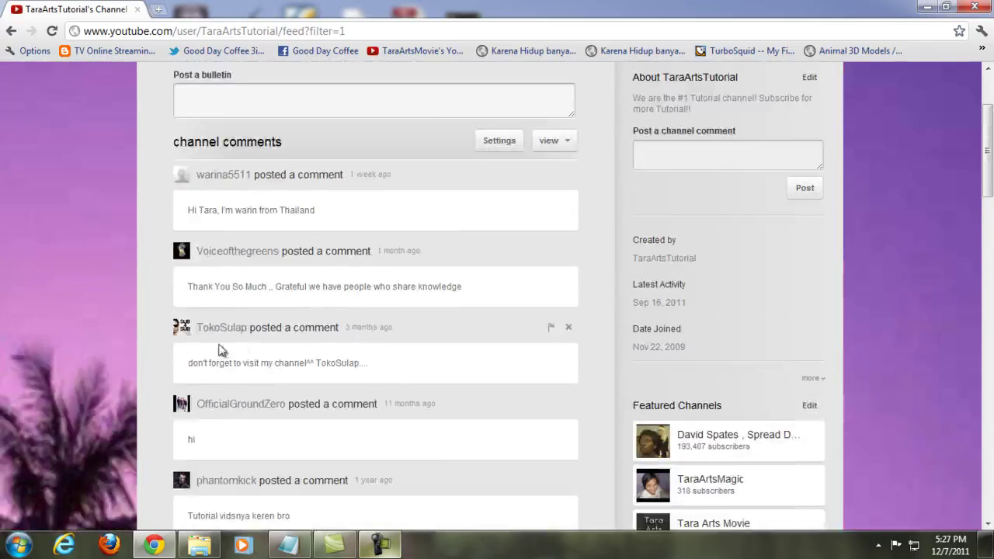
{"action": "scroll", "coordinate": [175, 348], "scroll_direction": "up", "scroll_amount": 2}
Browse the Uploads (22) grid on the Videos tab, then return to the Featured tab
{"action": "left_click", "coordinate": [293, 187]}
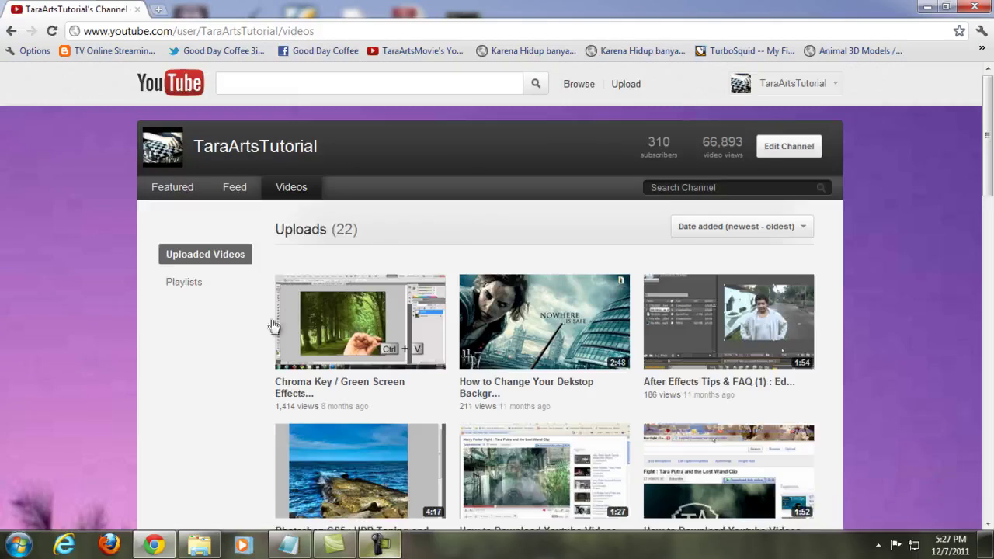
{"action": "scroll", "coordinate": [228, 318], "scroll_direction": "down", "scroll_amount": 12}
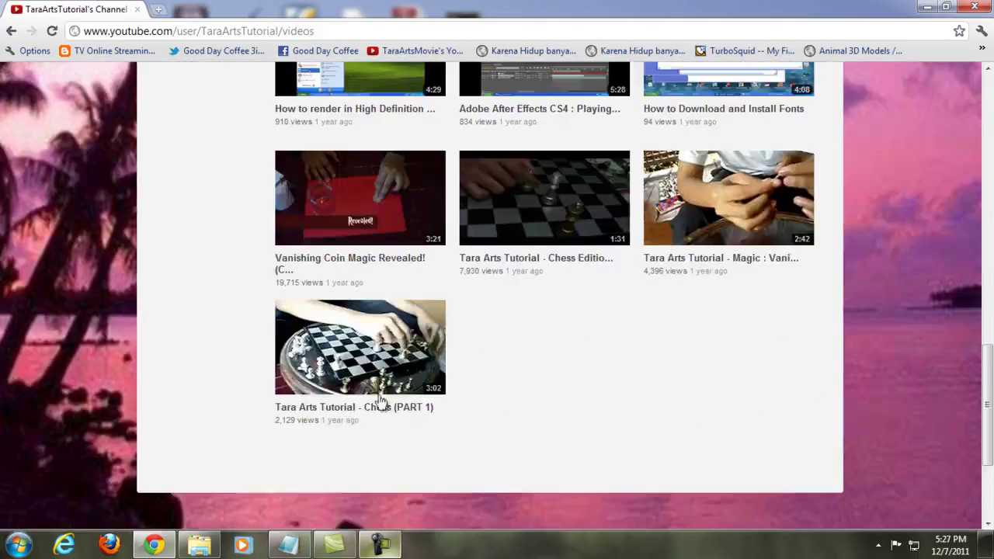
{"action": "scroll", "coordinate": [544, 382], "scroll_direction": "up", "scroll_amount": 13}
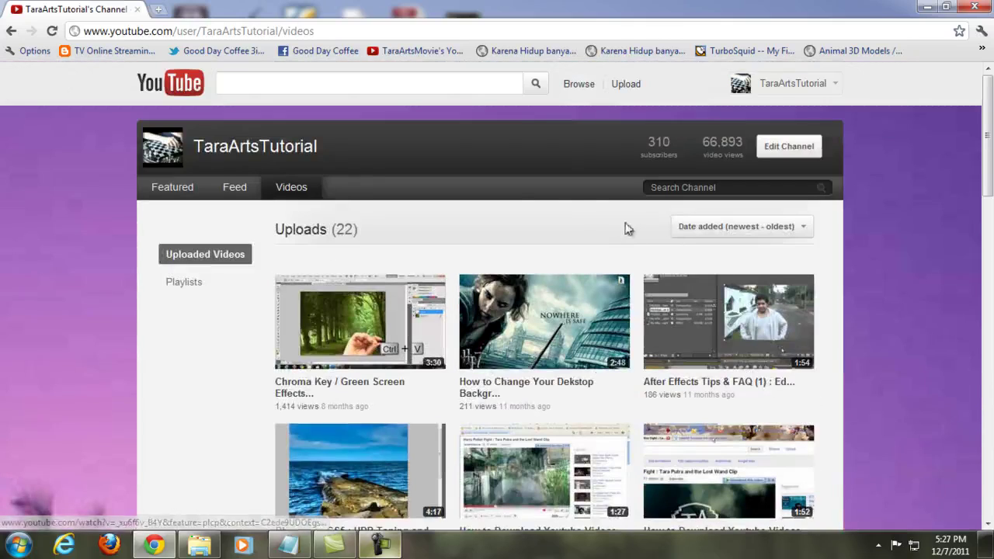
{"action": "left_click", "coordinate": [165, 189]}
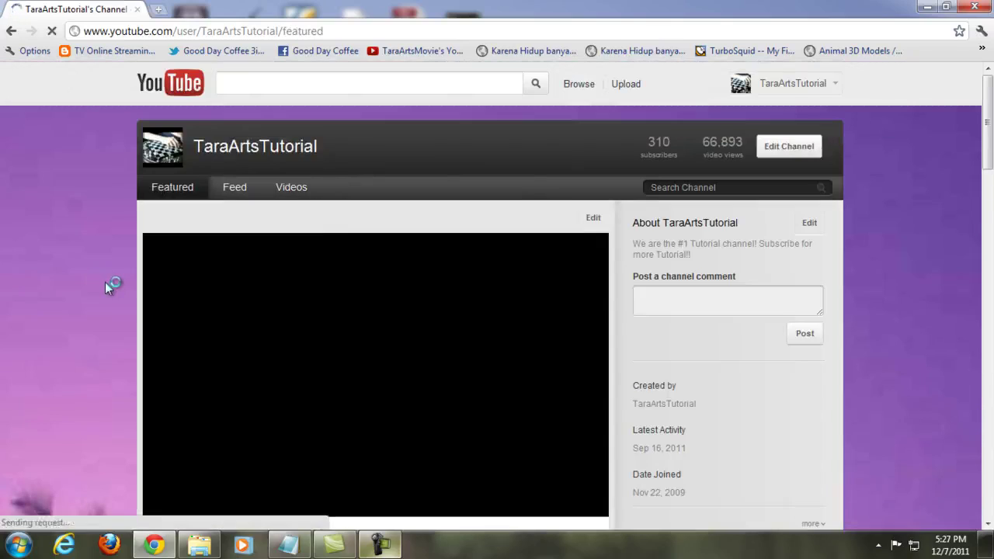
Pause the autoplaying Chroma Key featured video
{"action": "scroll", "coordinate": [146, 286], "scroll_direction": "down", "scroll_amount": 1}
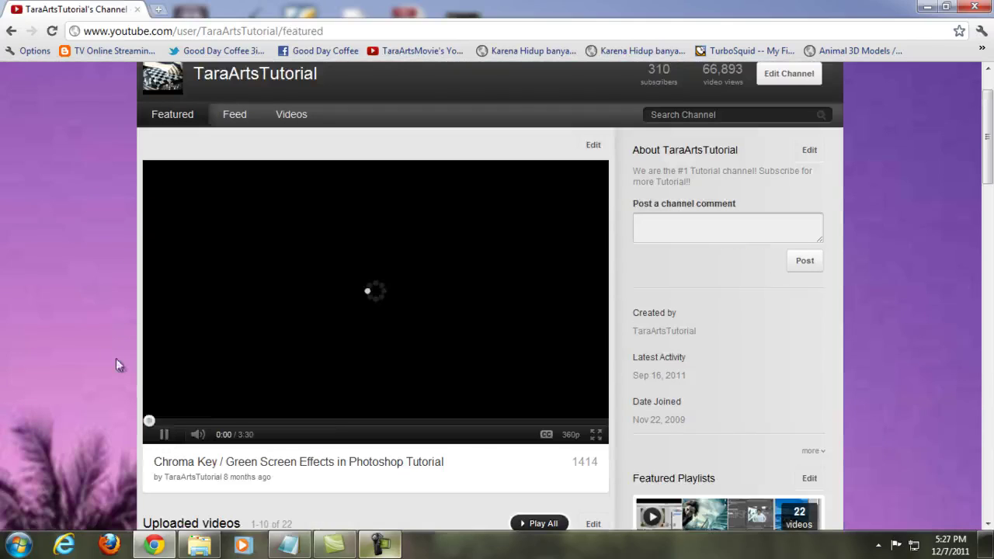
{"action": "left_click", "coordinate": [150, 437]}
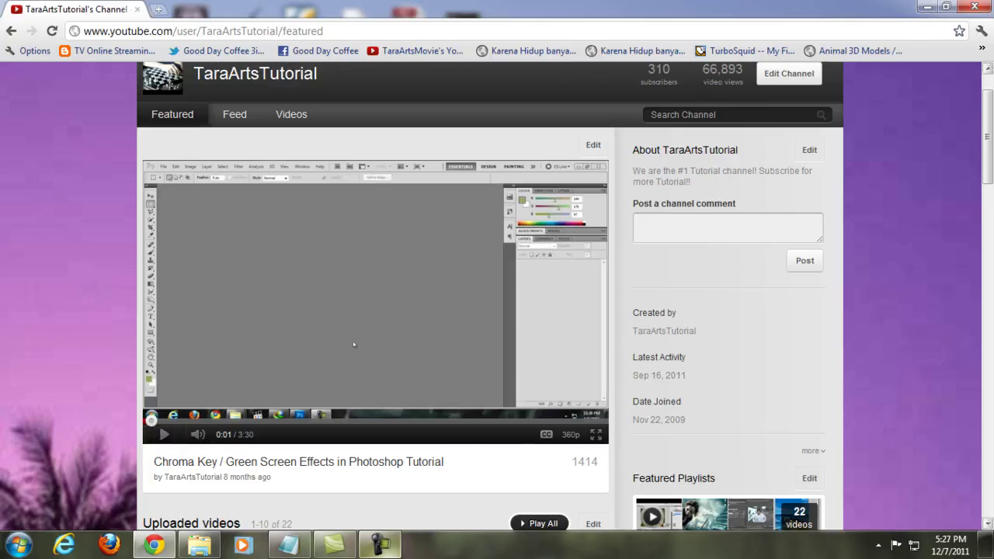
{"action": "scroll", "coordinate": [9, 374], "scroll_direction": "down", "scroll_amount": 6}
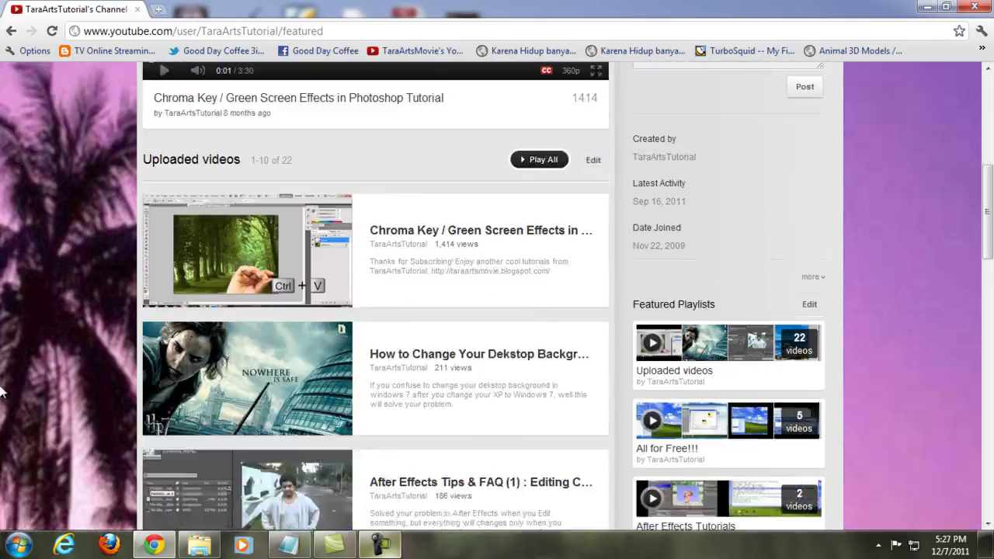
Scroll through the Featured page's uploaded videos (1–10 of 22), playlists and About details
{"action": "scroll", "coordinate": [52, 296], "scroll_direction": "up", "scroll_amount": 1}
{"action": "scroll", "coordinate": [124, 326], "scroll_direction": "up", "scroll_amount": 5}
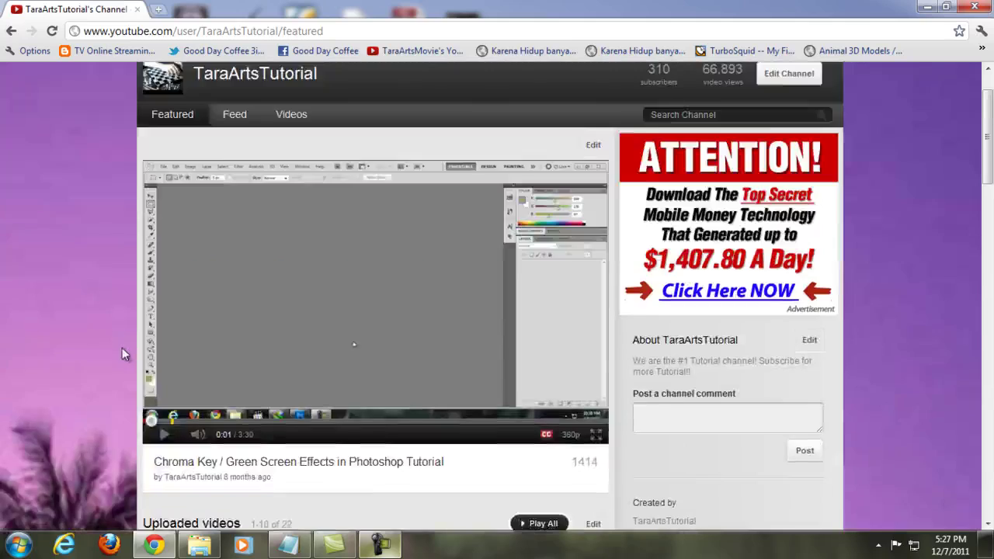
{"action": "scroll", "coordinate": [122, 346], "scroll_direction": "down", "scroll_amount": 6}
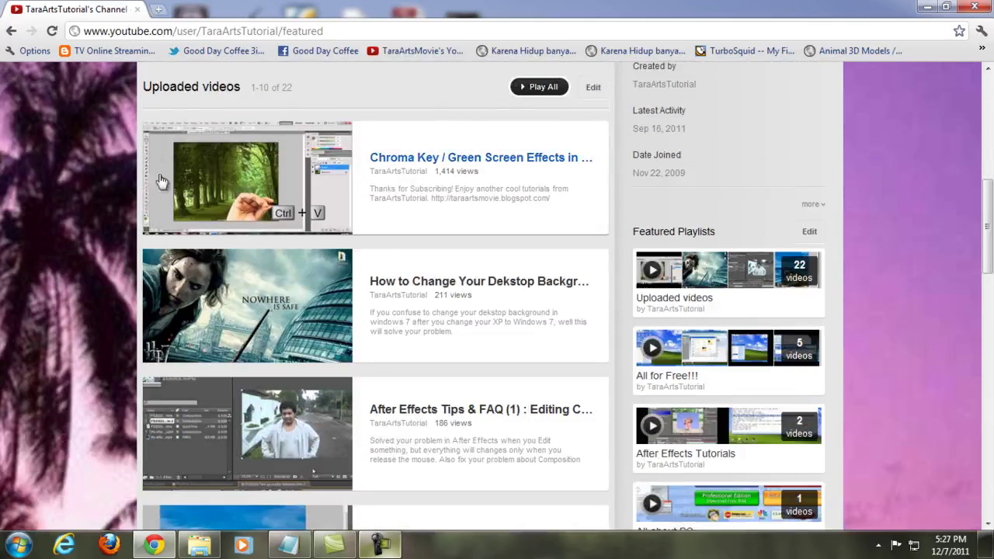
{"action": "scroll", "coordinate": [39, 342], "scroll_direction": "down", "scroll_amount": 10}
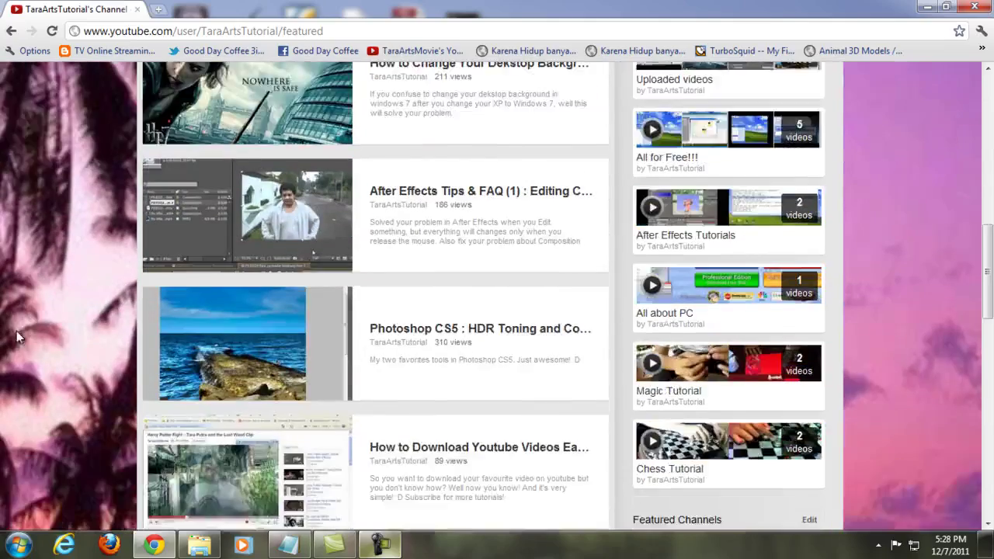
{"action": "scroll", "coordinate": [70, 371], "scroll_direction": "down", "scroll_amount": 4}
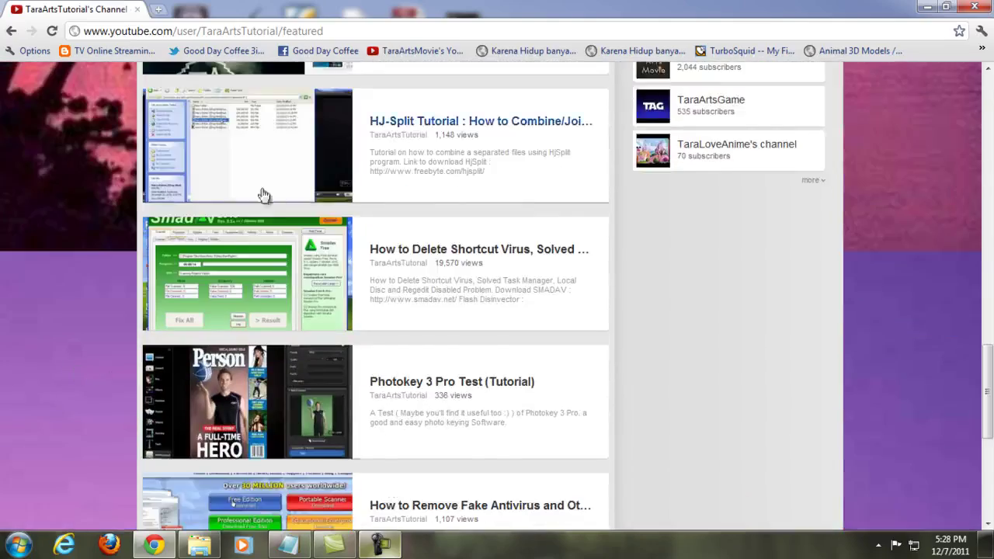
{"action": "scroll", "coordinate": [233, 256], "scroll_direction": "down", "scroll_amount": 3}
{"action": "scroll", "coordinate": [206, 322], "scroll_direction": "up", "scroll_amount": 2}
{"action": "scroll", "coordinate": [206, 322], "scroll_direction": "up", "scroll_amount": 15}
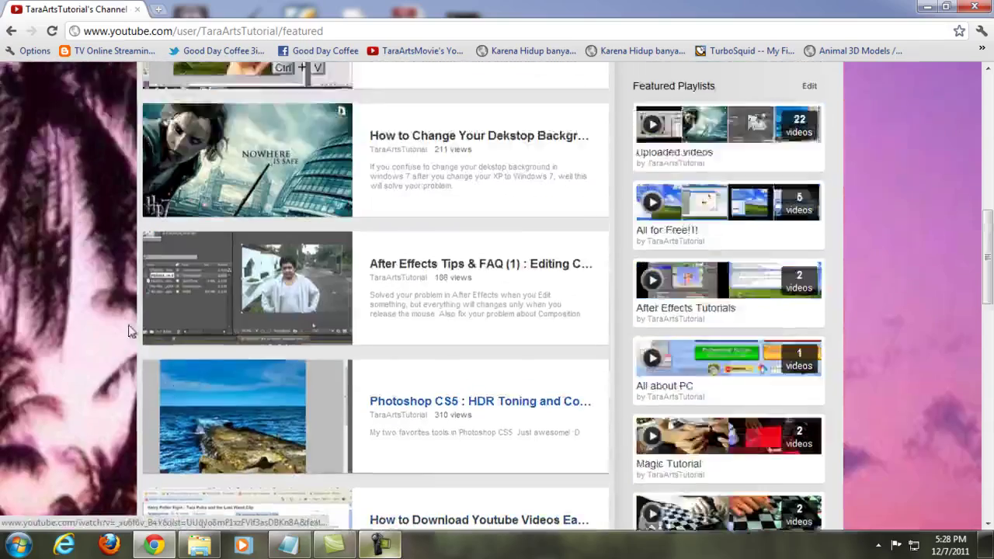
{"action": "scroll", "coordinate": [107, 328], "scroll_direction": "up", "scroll_amount": 2}
{"action": "scroll", "coordinate": [93, 344], "scroll_direction": "down", "scroll_amount": 4}
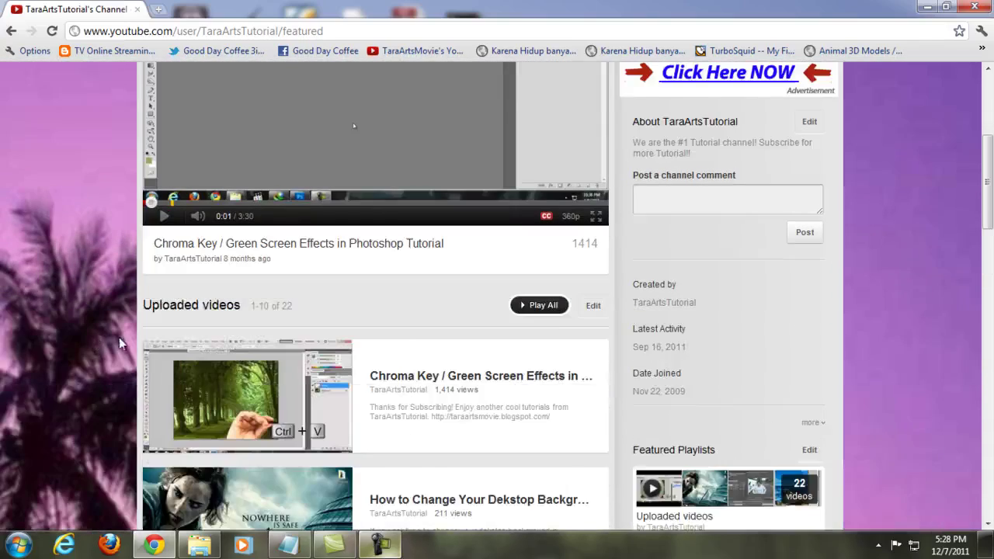
{"action": "scroll", "coordinate": [777, 351], "scroll_direction": "up", "scroll_amount": 1}
{"action": "scroll", "coordinate": [78, 193], "scroll_direction": "up", "scroll_amount": 3}
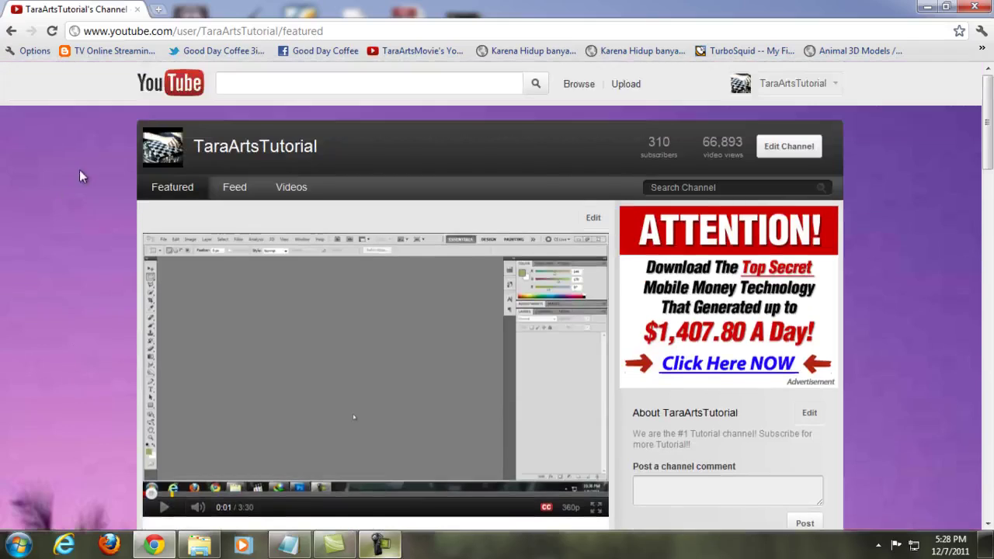
{"action": "scroll", "coordinate": [79, 190], "scroll_direction": "down", "scroll_amount": 5}
{"action": "scroll", "coordinate": [72, 189], "scroll_direction": "up", "scroll_amount": 2}
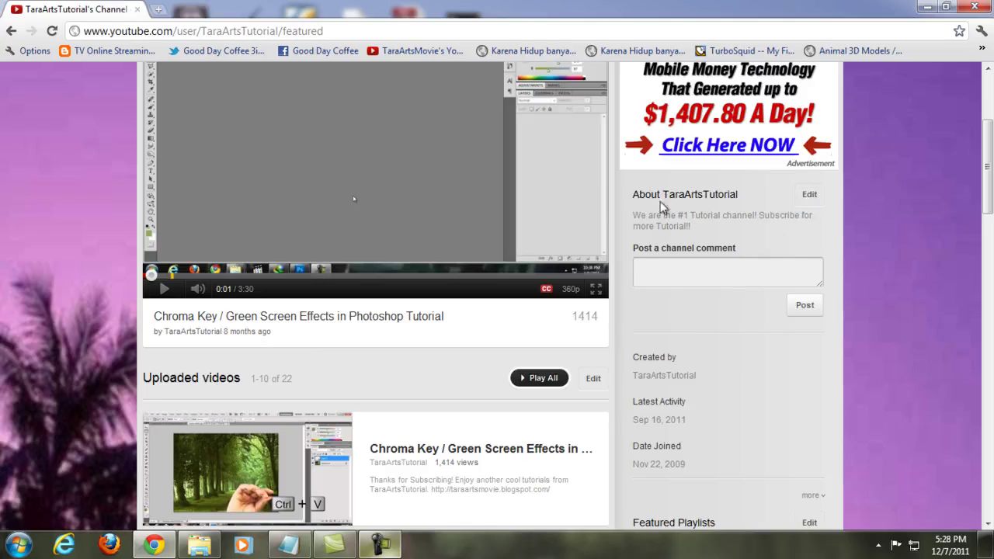
{"action": "left_click", "coordinate": [810, 196]}
{"action": "scroll", "coordinate": [716, 439], "scroll_direction": "down", "scroll_amount": 6}
{"action": "scroll", "coordinate": [699, 361], "scroll_direction": "down", "scroll_amount": 6}
{"action": "scroll", "coordinate": [681, 311], "scroll_direction": "up", "scroll_amount": 3}
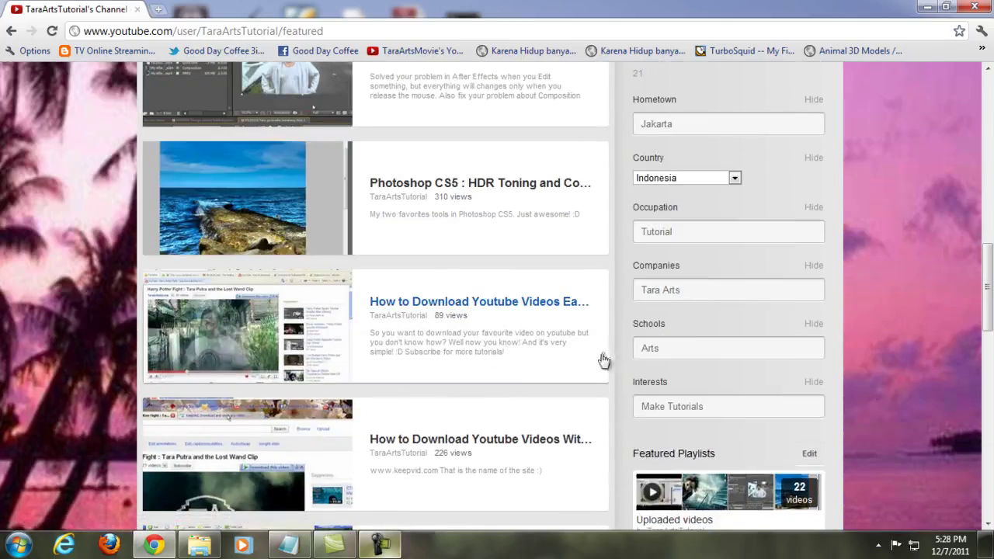
{"action": "scroll", "coordinate": [938, 263], "scroll_direction": "up", "scroll_amount": 9}
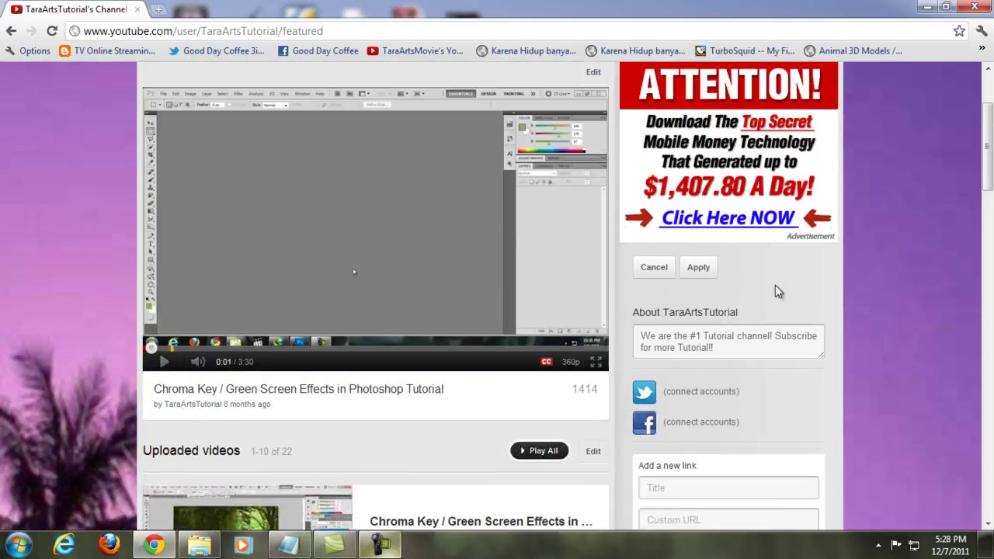
{"action": "left_click", "coordinate": [654, 267]}
{"action": "scroll", "coordinate": [930, 283], "scroll_direction": "down", "scroll_amount": 8}
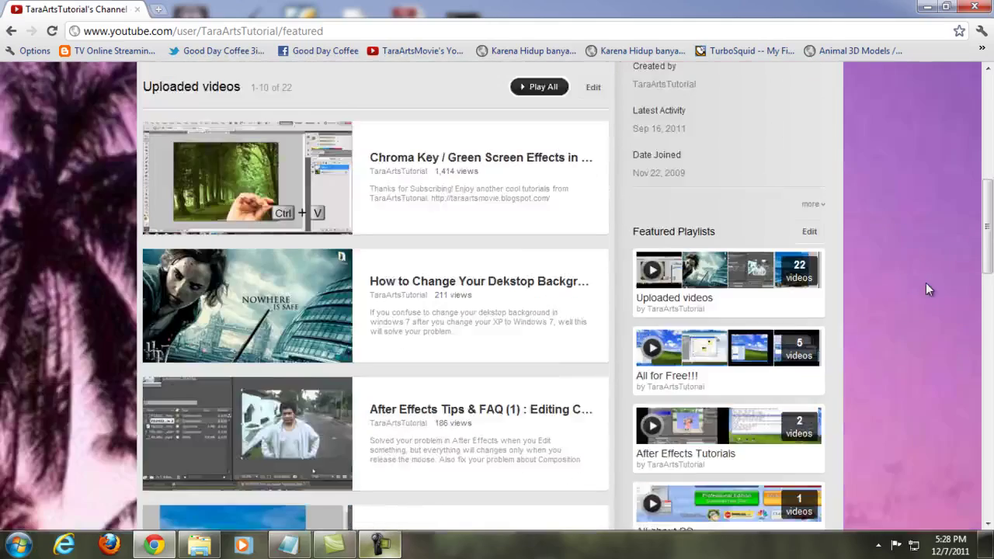
{"action": "scroll", "coordinate": [930, 295], "scroll_direction": "down", "scroll_amount": 10}
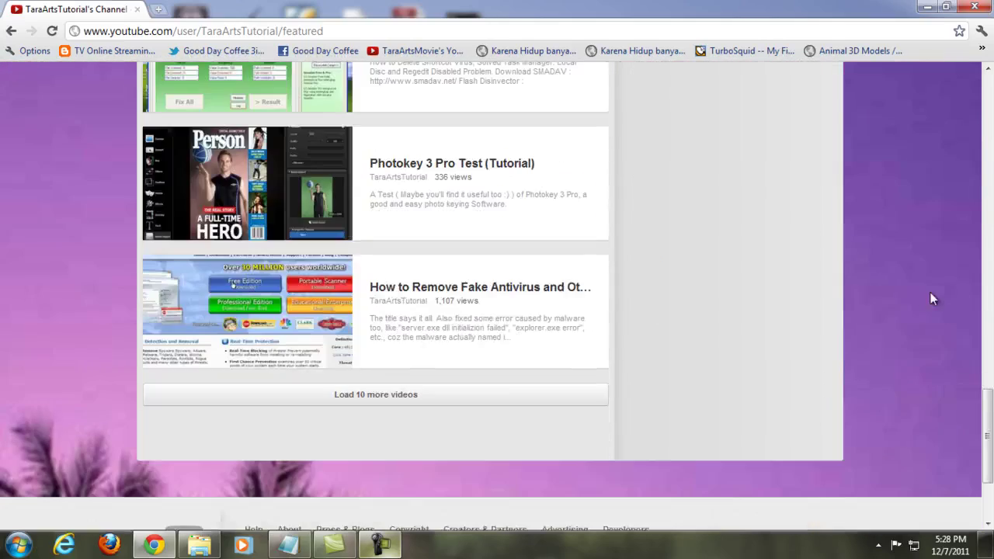
{"action": "left_click_drag", "start_coordinate": [987, 412], "coordinate": [990, 212]}
{"action": "scroll", "coordinate": [255, 281], "scroll_direction": "up", "scroll_amount": 8}
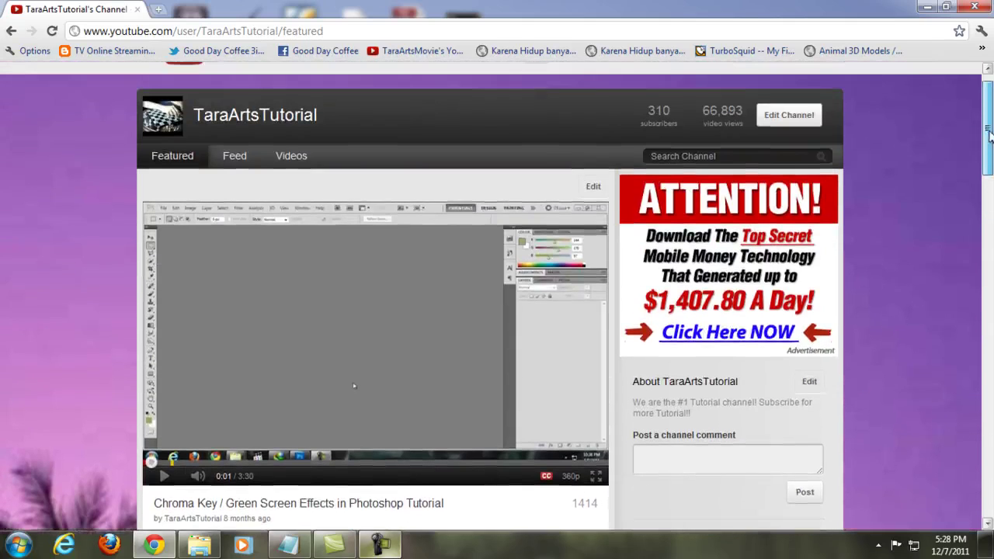